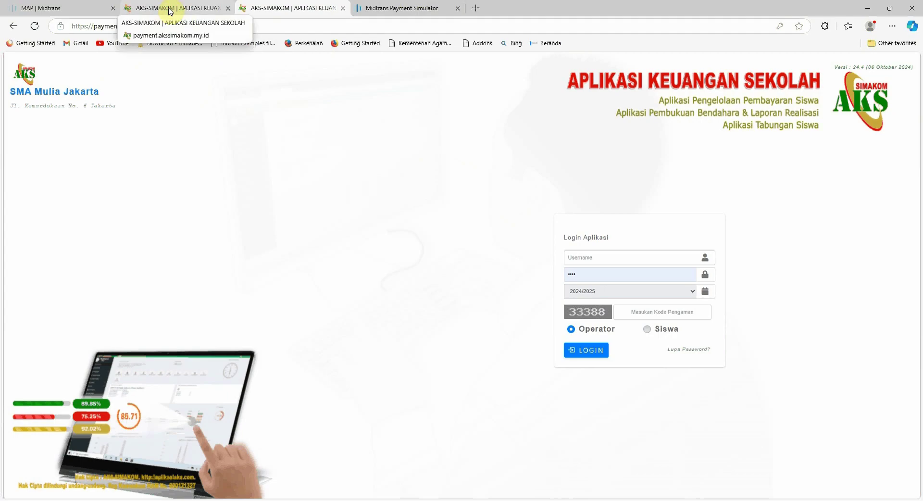
Trim the Midtrans tab's sandbox login address down to midtrans.com and load the homepage.
left_click(60, 8)
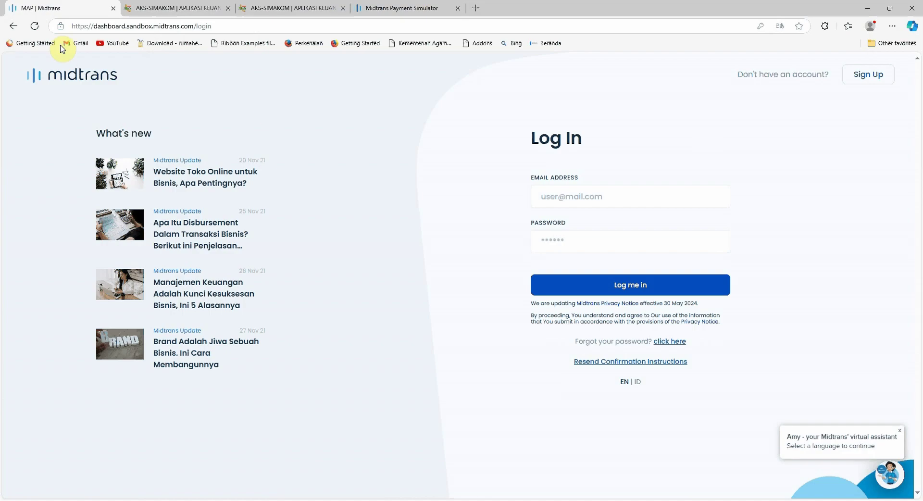
left_click_drag(127, 26, 71, 26)
key("BackSpace")
key("BackSpace")
double_click(116, 26)
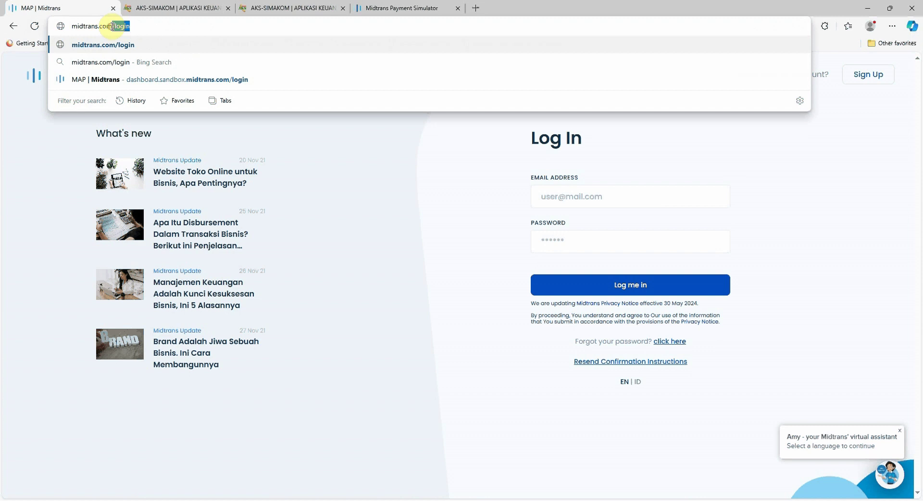
key("BackSpace")
key("Return")
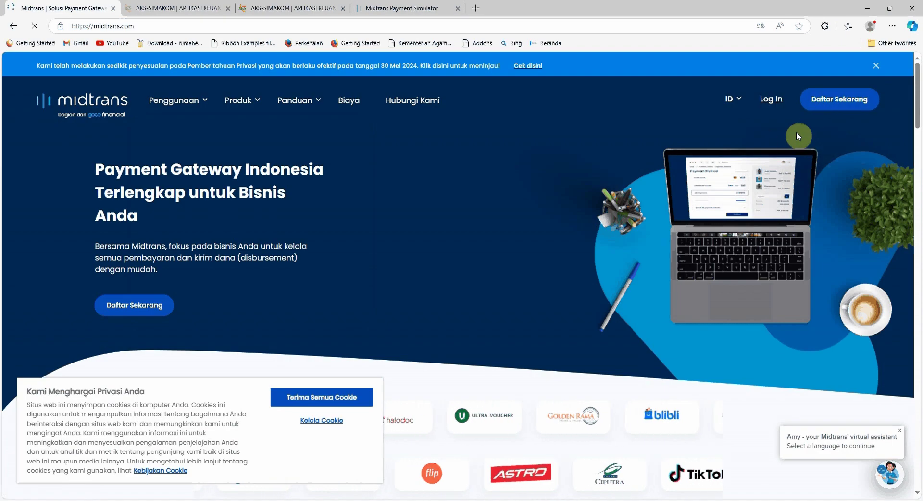
Log in to the Midtrans merchant dashboard with the saved account e-mail and password.
left_click(773, 99)
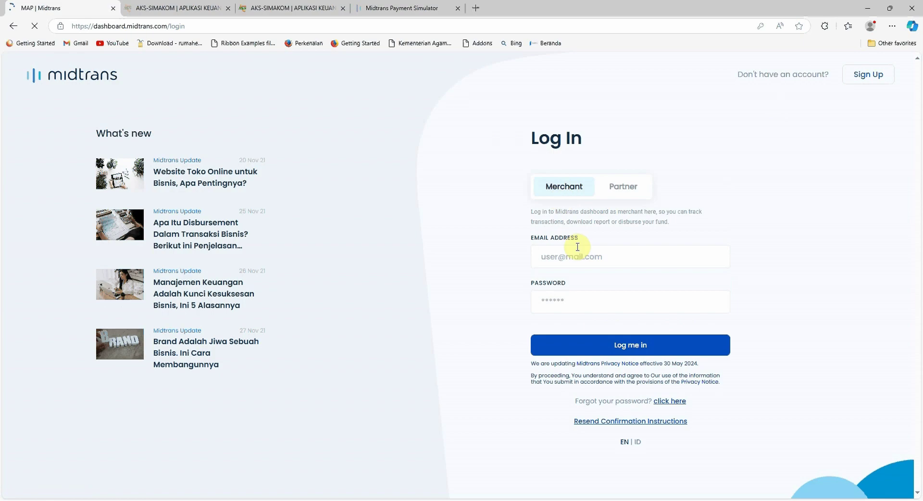
left_click(575, 256)
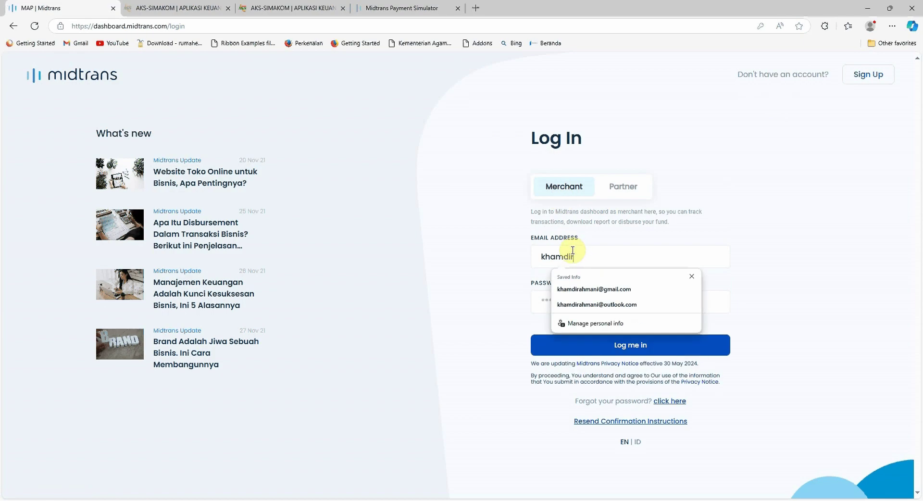
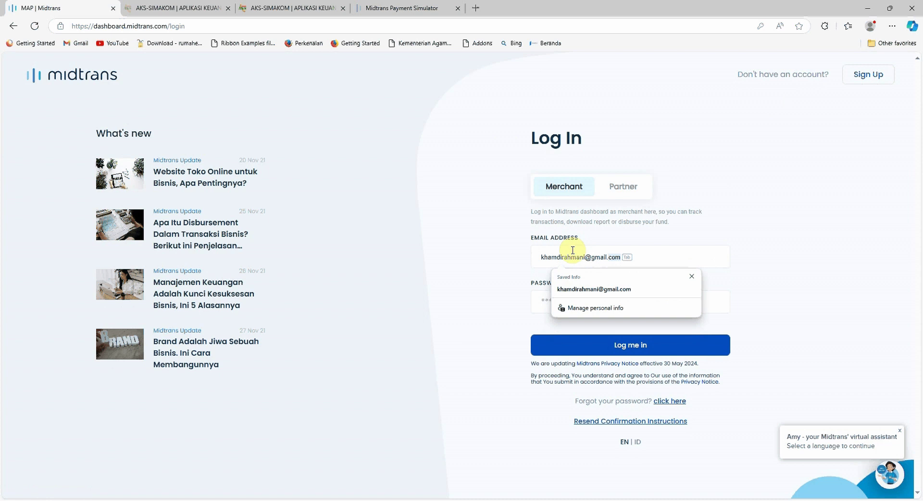
key("Tab")
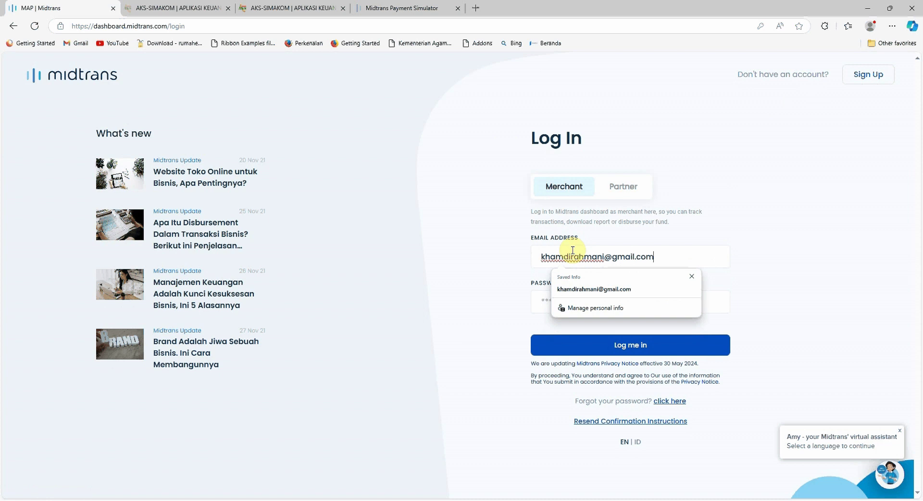
key("Tab")
type("•••")
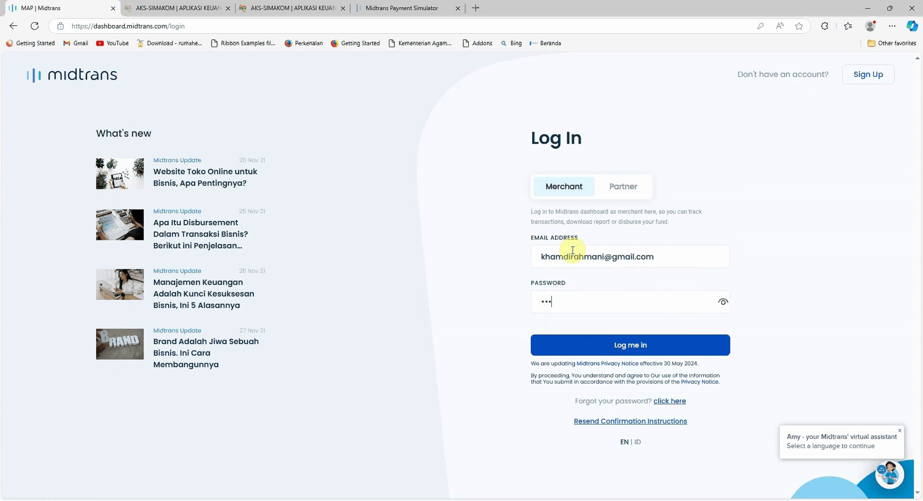
type("••••••")
left_click(645, 345)
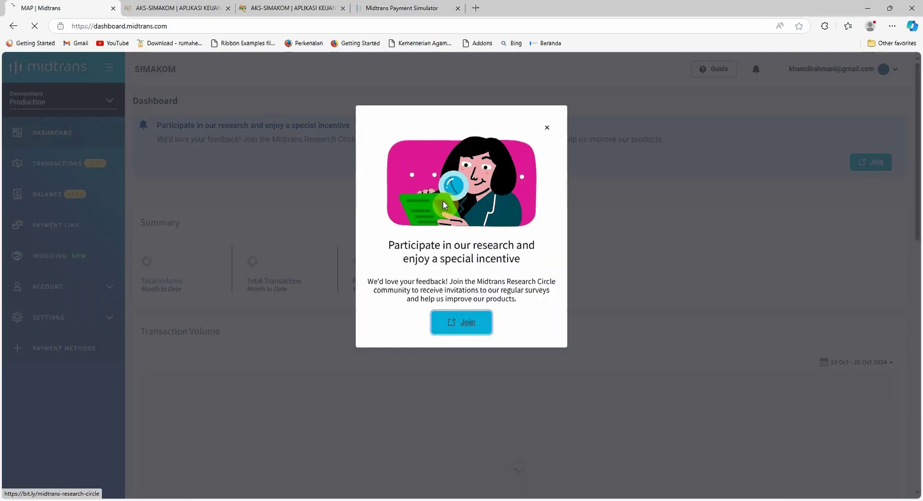
Close the research popup, step through every dashboard tour tip, and collapse Account and Settings.
left_click(547, 128)
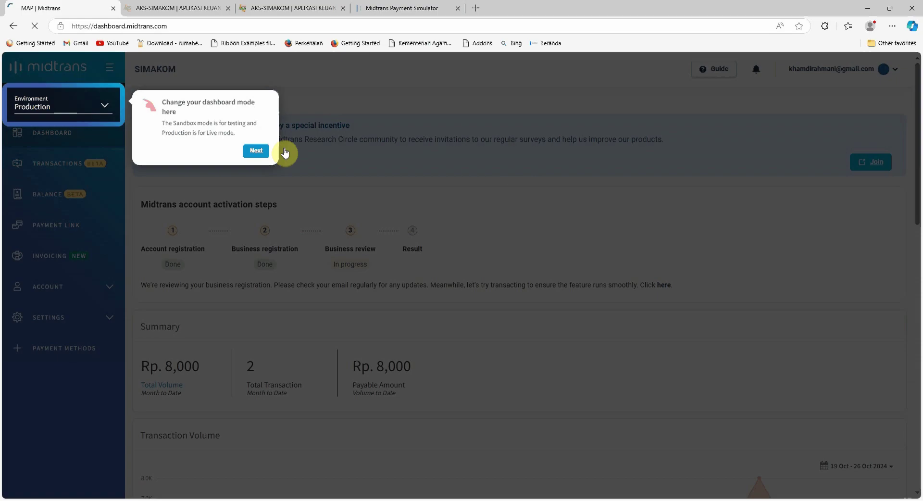
left_click(255, 151)
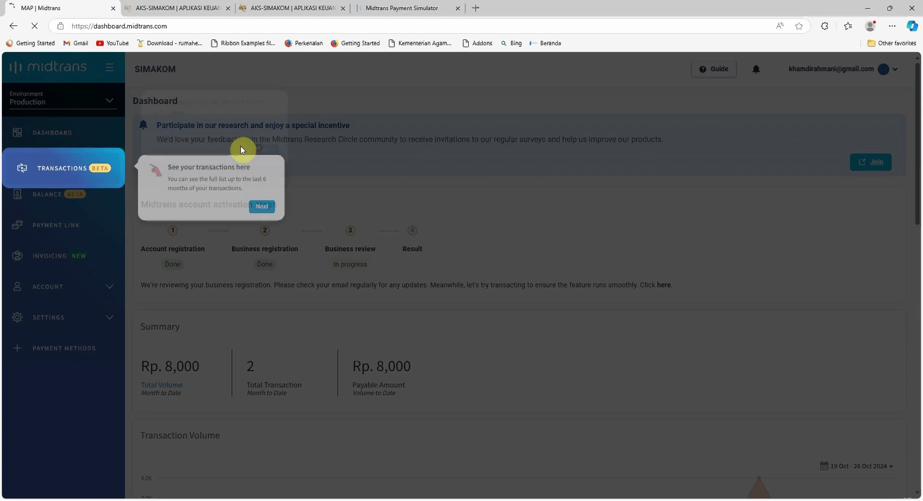
left_click(260, 207)
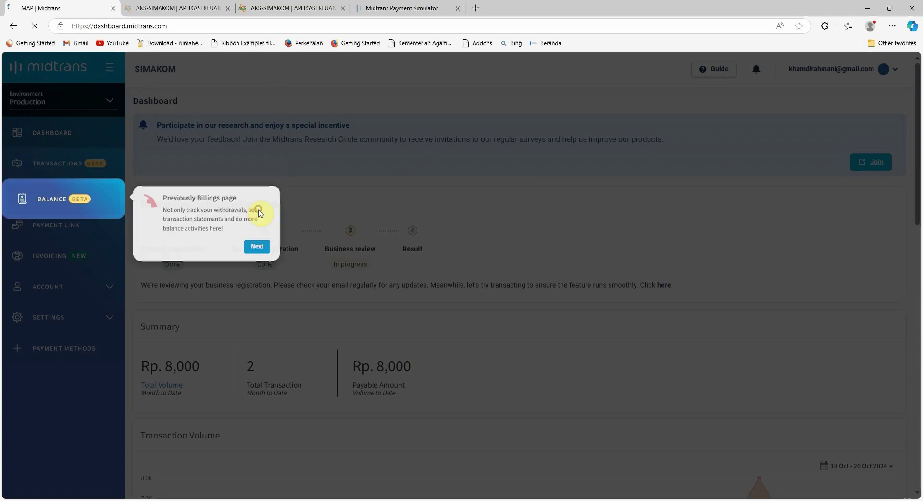
left_click(259, 247)
left_click(258, 264)
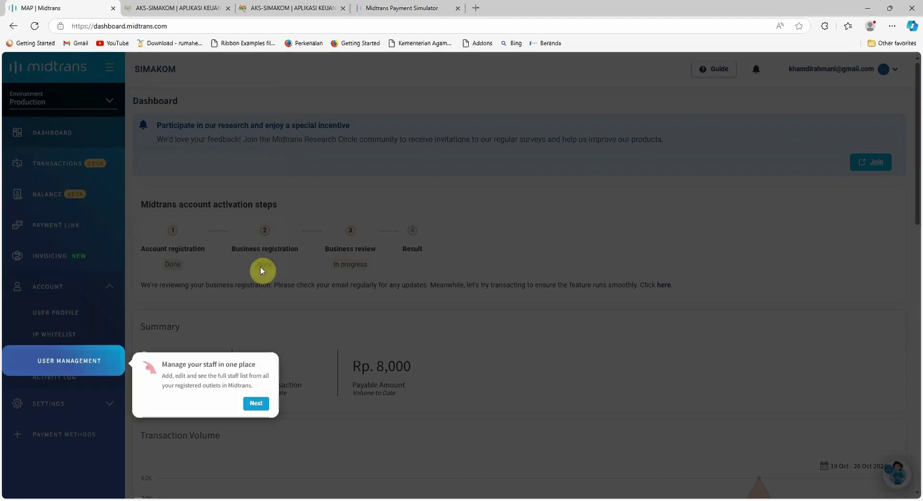
left_click(262, 407)
left_click(256, 445)
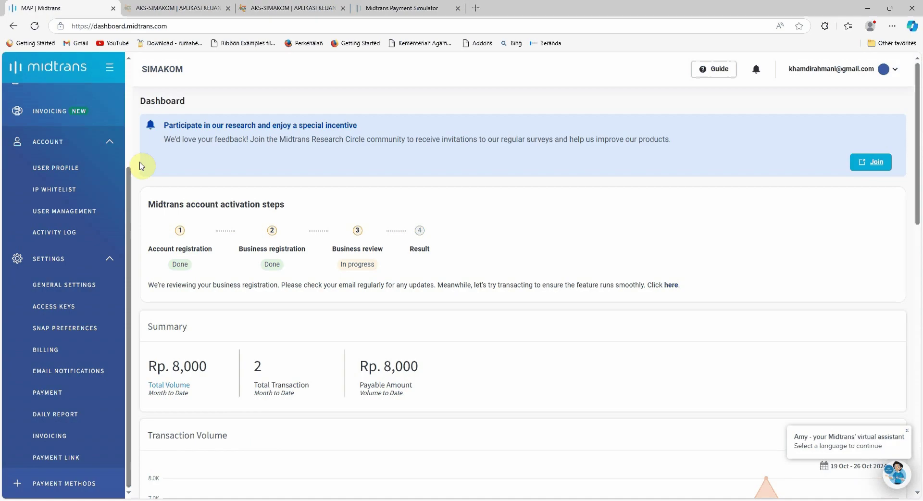
left_click(110, 259)
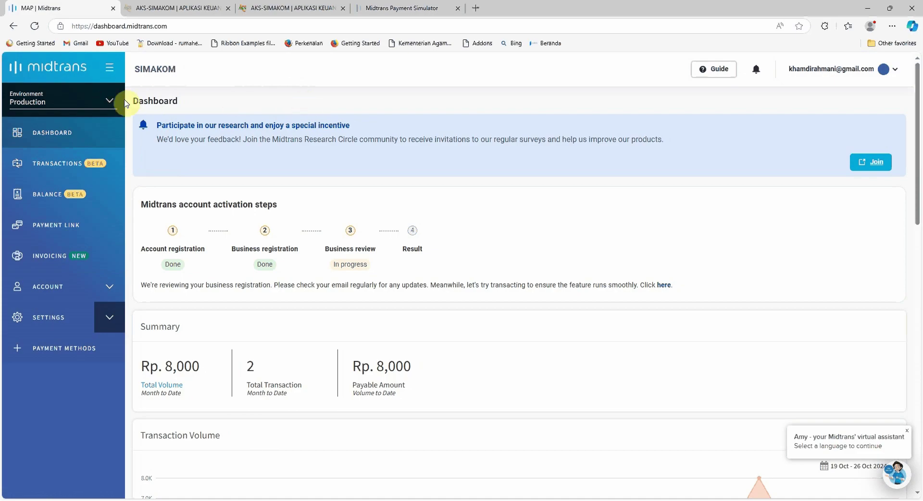
Change the Midtrans dashboard environment from Production to Sandbox and close the research popup.
left_click(109, 101)
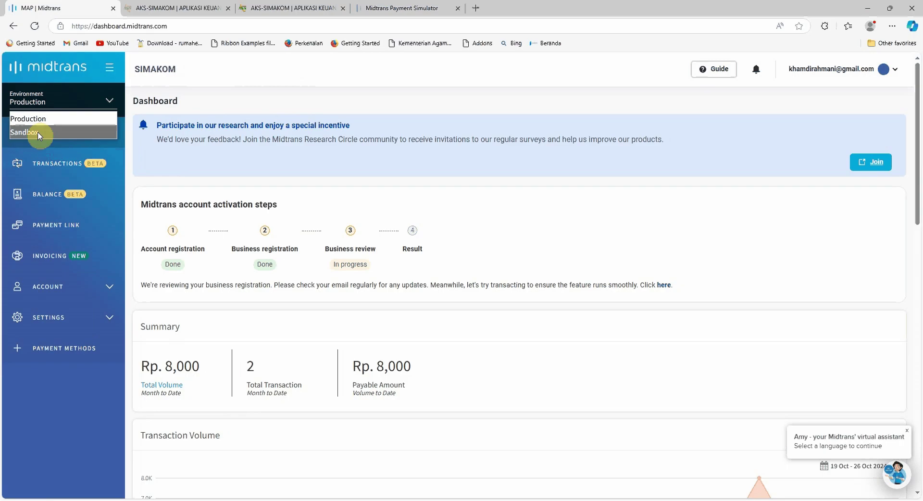
left_click(38, 136)
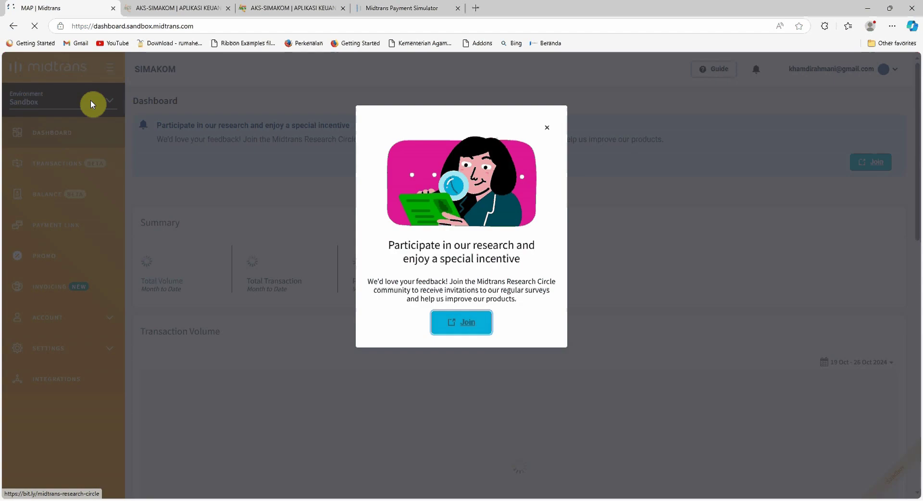
left_click(547, 128)
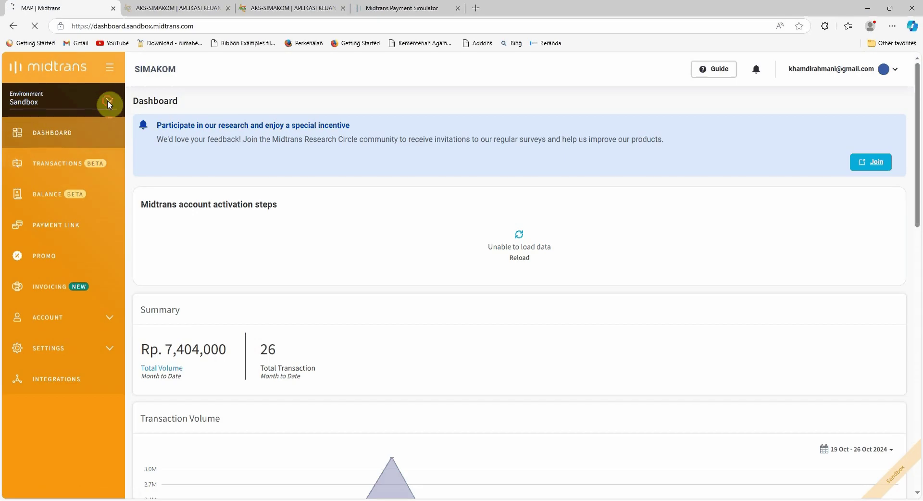
left_click(106, 101)
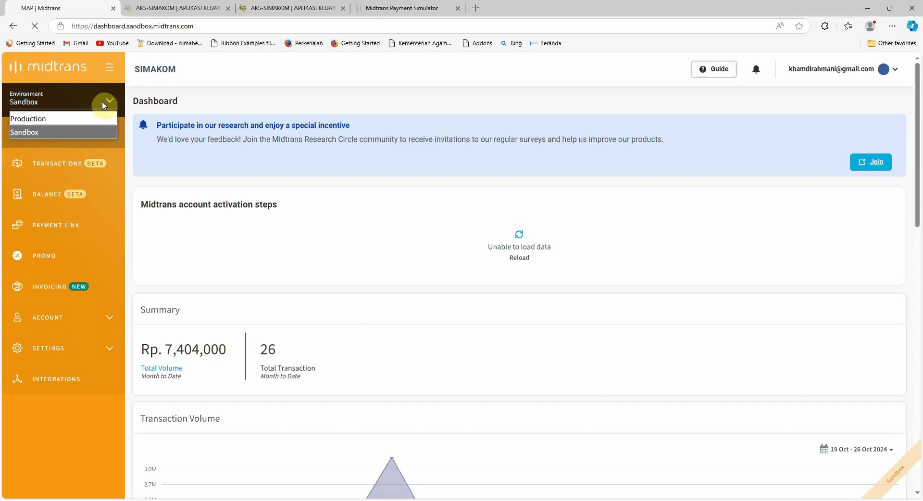
left_click(45, 119)
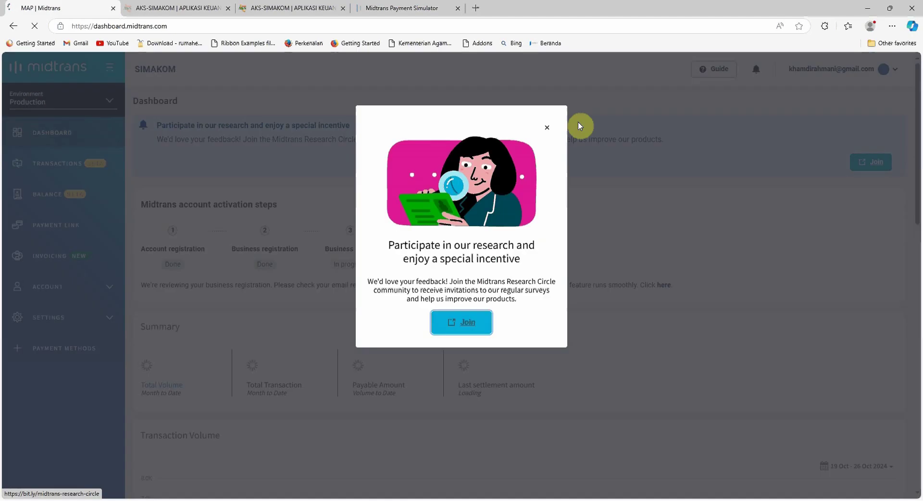
left_click(547, 127)
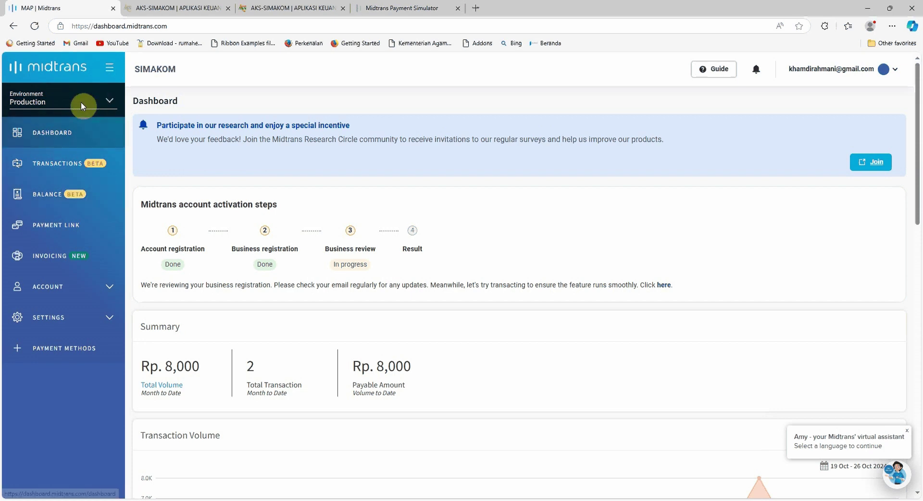
left_click(62, 102)
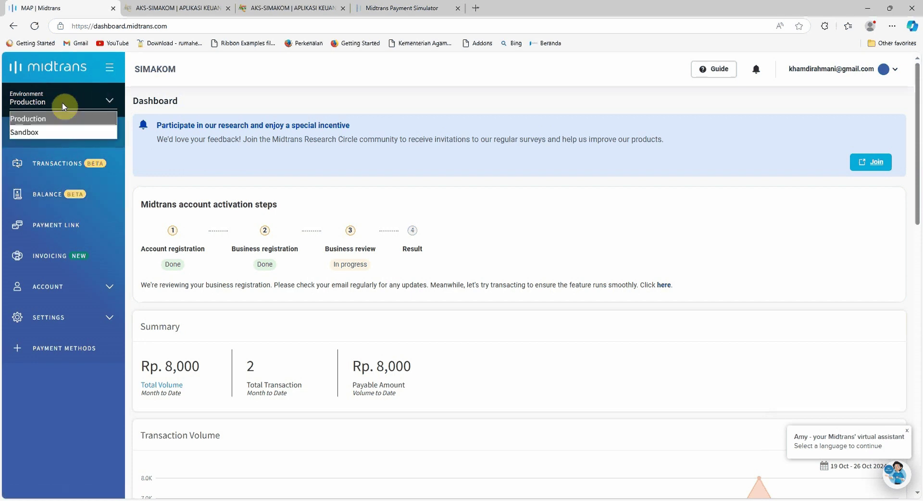
left_click(33, 135)
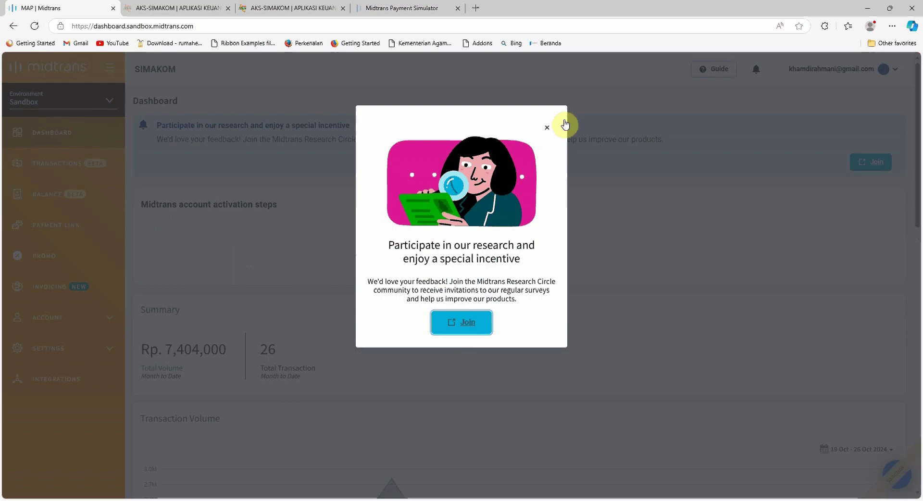
left_click(548, 126)
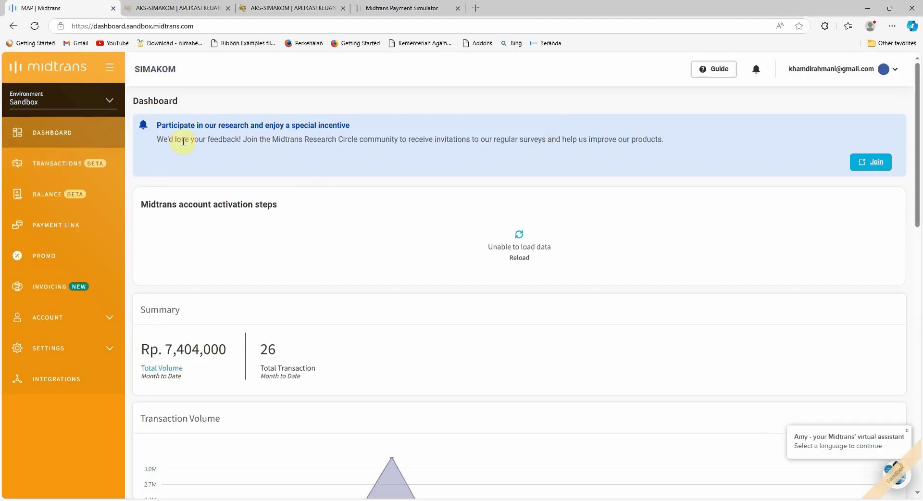
Log in to AKS-SIMAKOM with the admin username, password and security code.
left_click(179, 8)
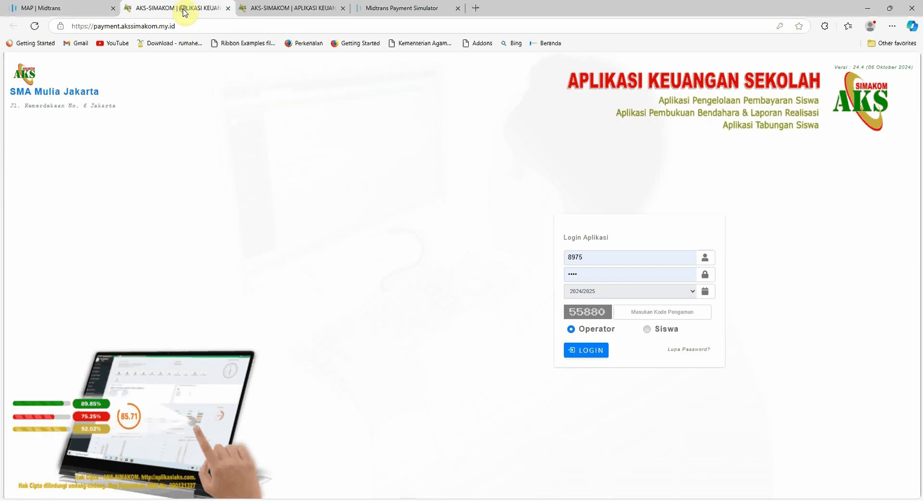
left_click(314, 9)
left_click(144, 10)
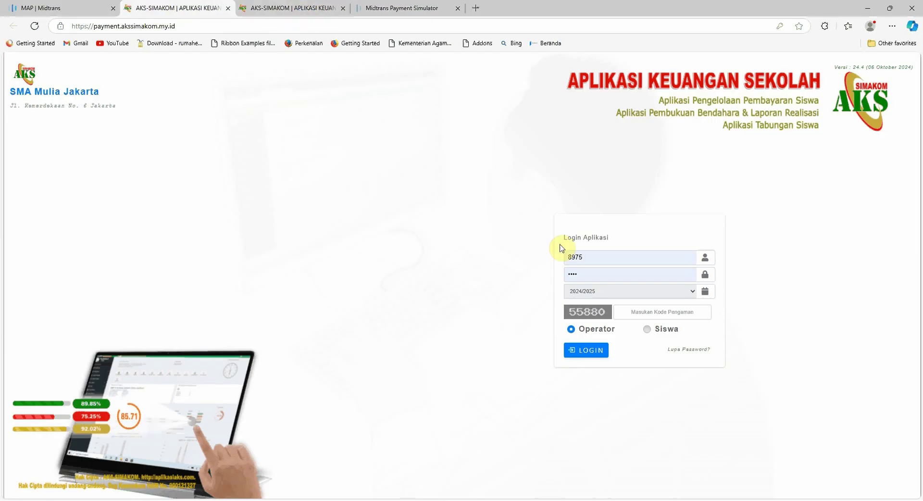
left_click(587, 257)
type("admin")
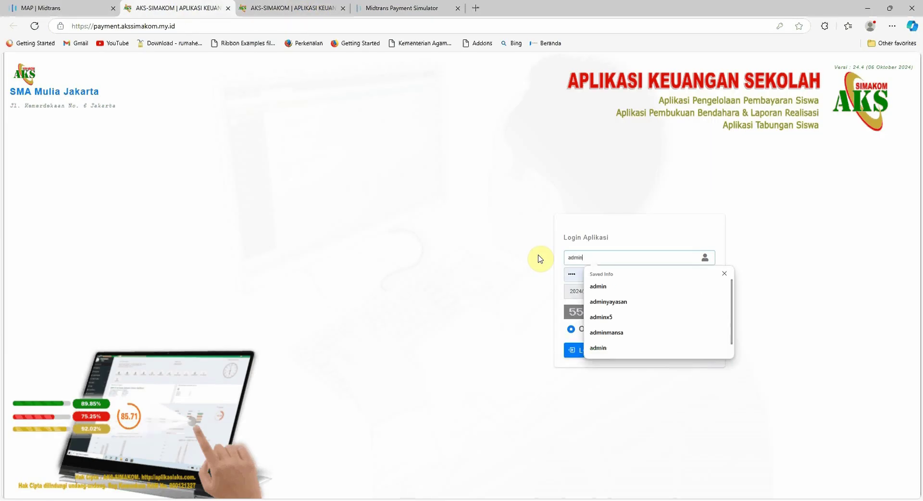
key("Tab")
type("a")
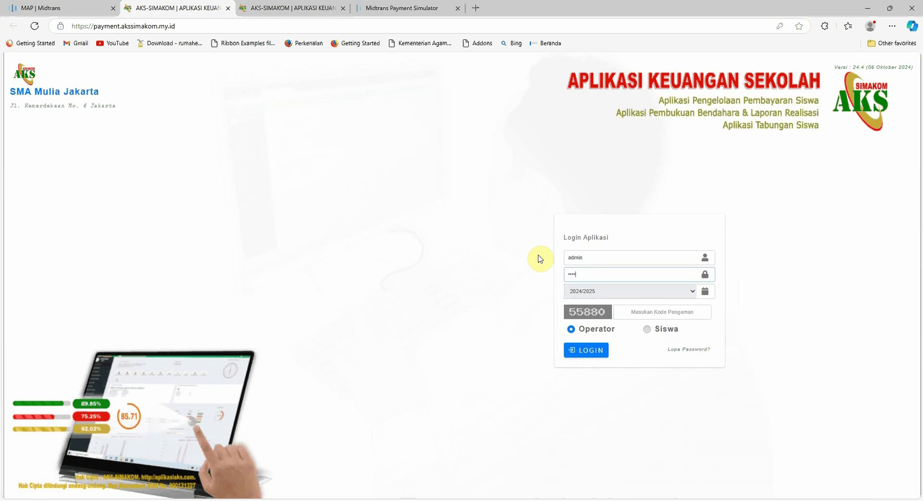
key("Tab")
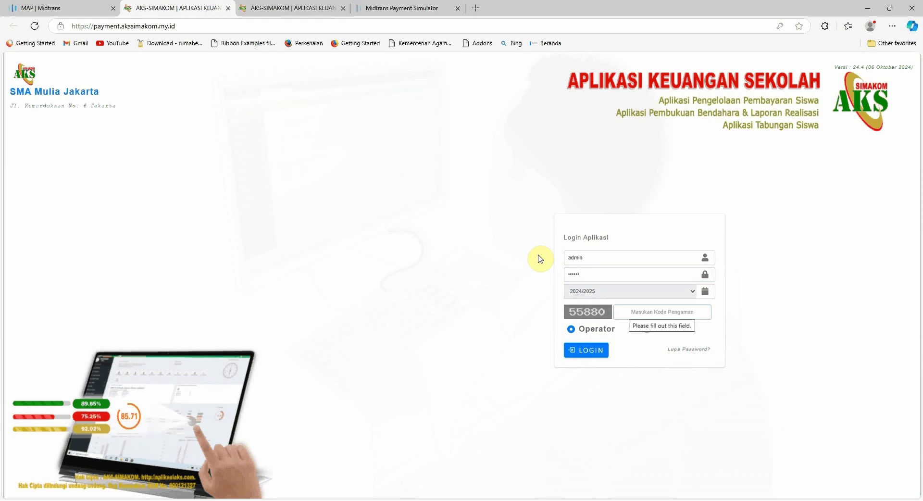
type("55880")
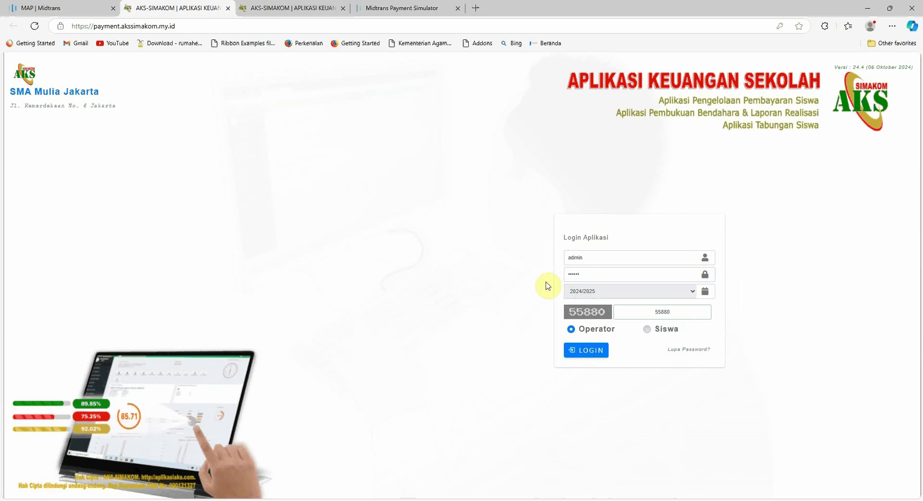
left_click(587, 350)
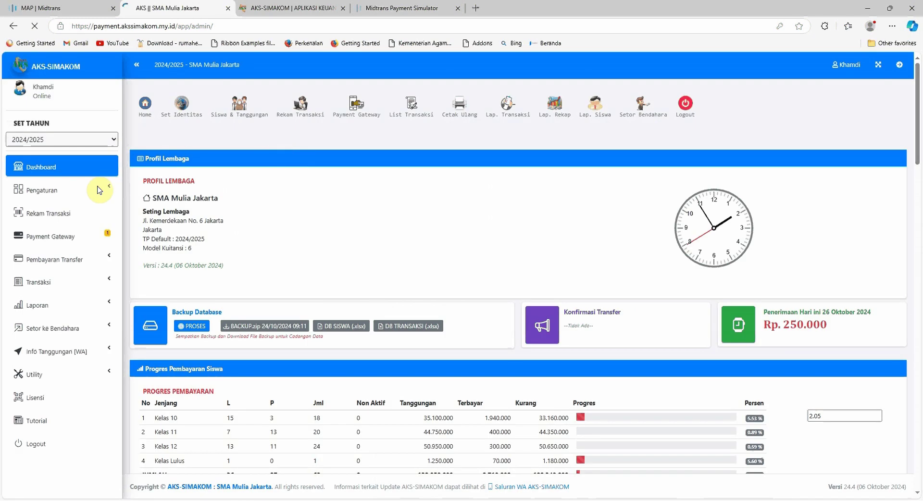
Expand the Pengaturan section in the sidebar and scroll down to its options.
left_click(98, 191)
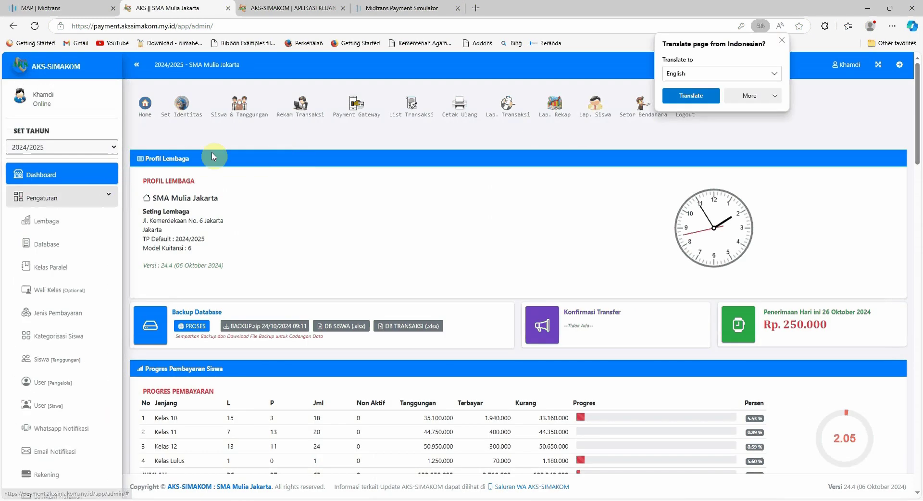
scroll(51, 200, "down", 3)
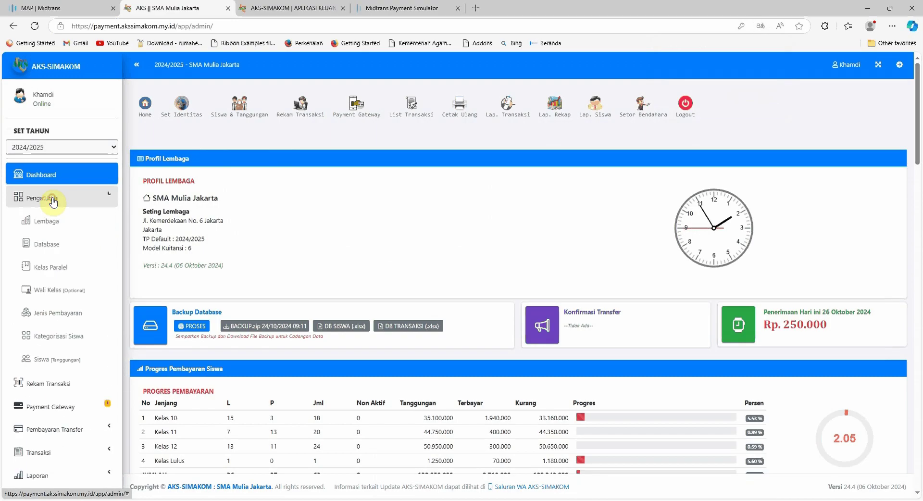
scroll(64, 268, "down", 2)
Open Payment Gateway settings, clear the Server Key and Client Key fields, and save.
left_click(62, 262)
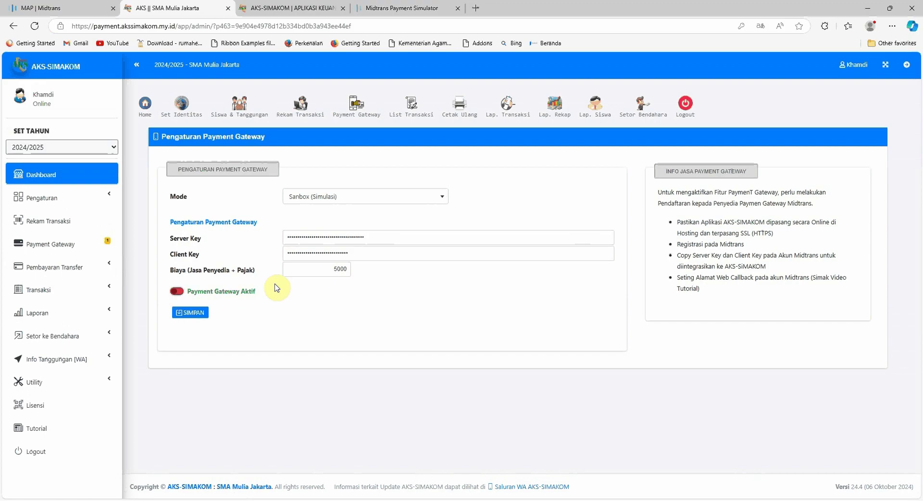
left_click(190, 314)
double_click(384, 239)
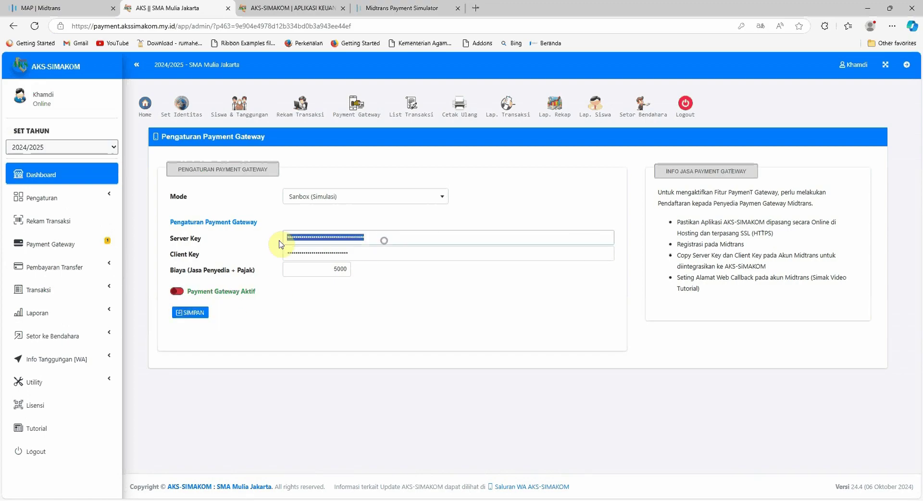
key("BackSpace")
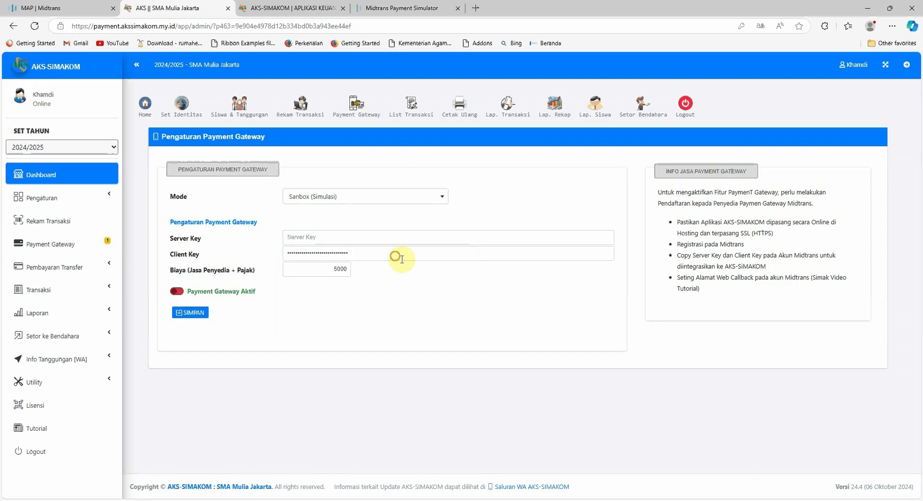
double_click(320, 253)
key("BackSpace")
left_click(192, 313)
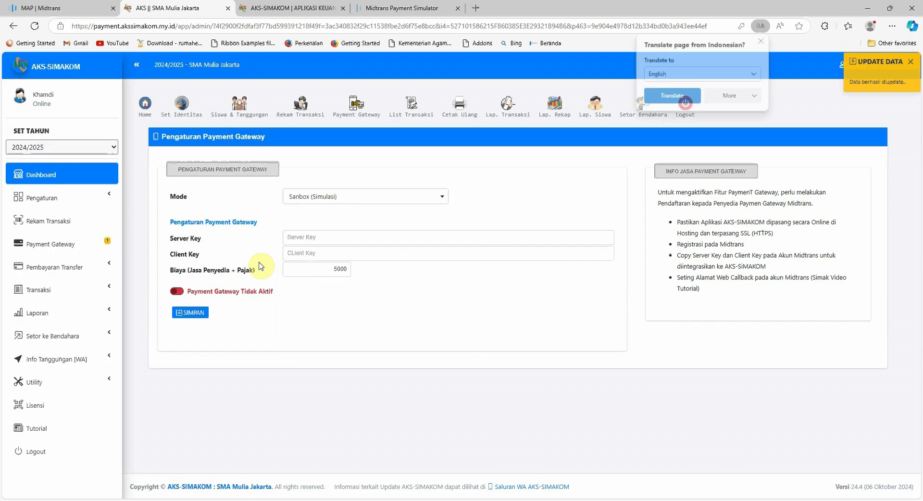
Copy the client key from the Midtrans sandbox Settings > Access Keys page.
left_click(67, 12)
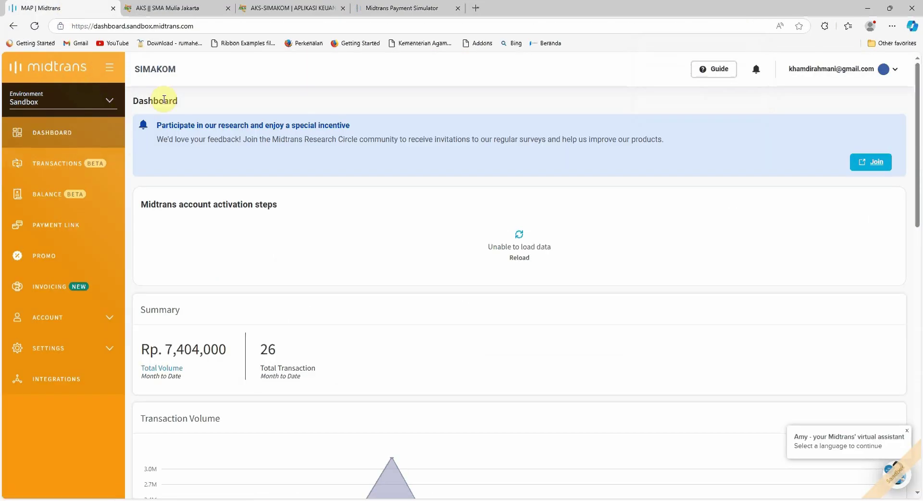
scroll(130, 334, "down", 2)
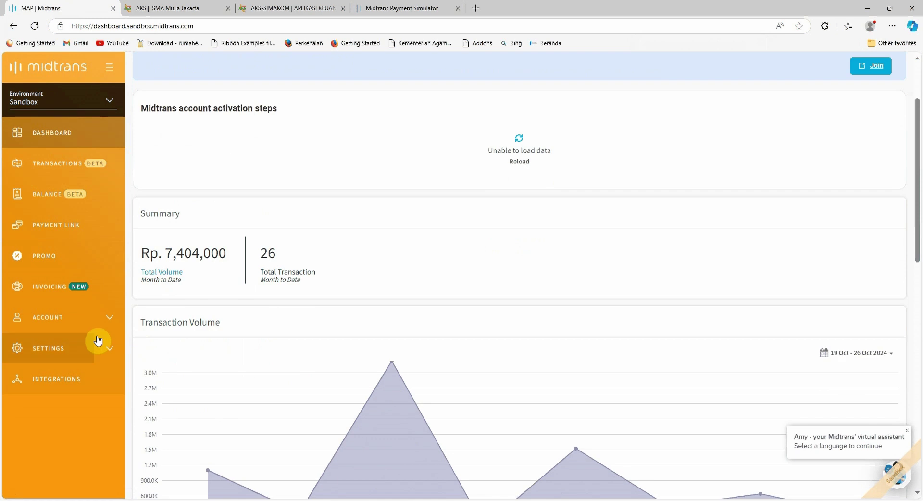
left_click(110, 356)
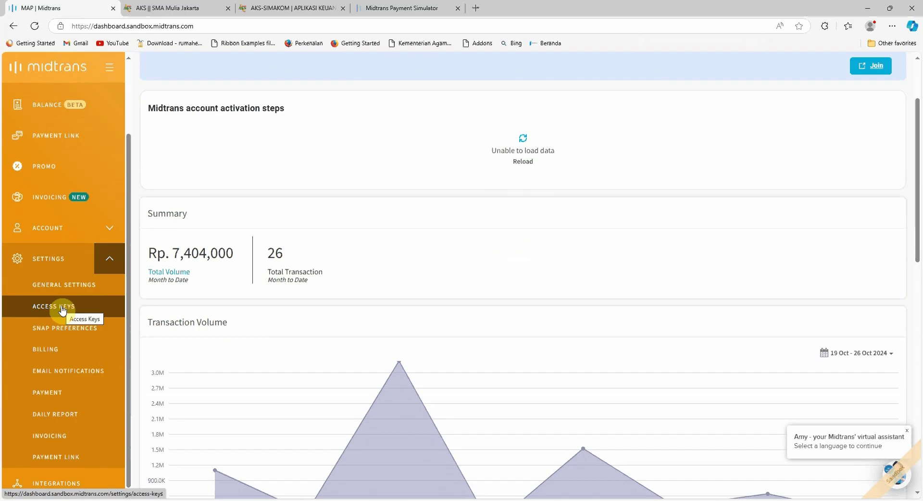
left_click(62, 311)
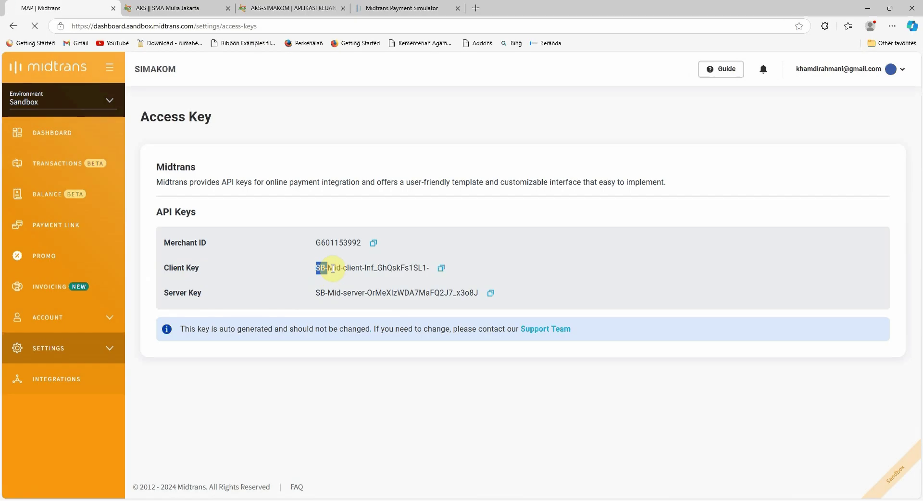
left_click_drag(333, 268, 437, 268)
left_click(442, 269)
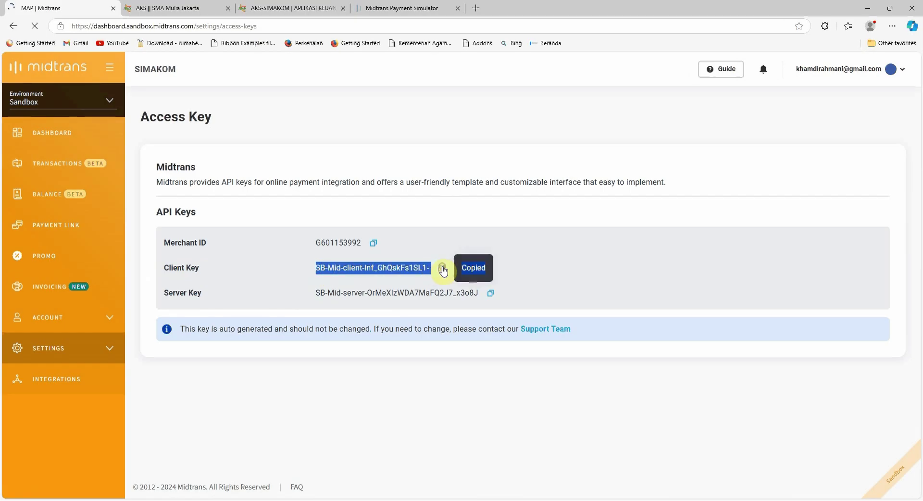
left_click(163, 8)
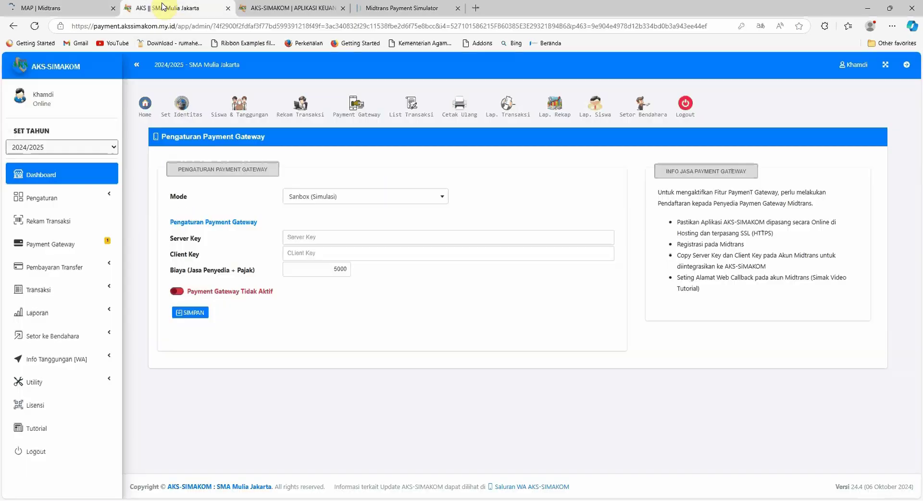
Paste the copied Midtrans client key into AKS-SIMAKOM's Client Key field.
left_click(32, 208)
scroll(61, 380, "down", 3)
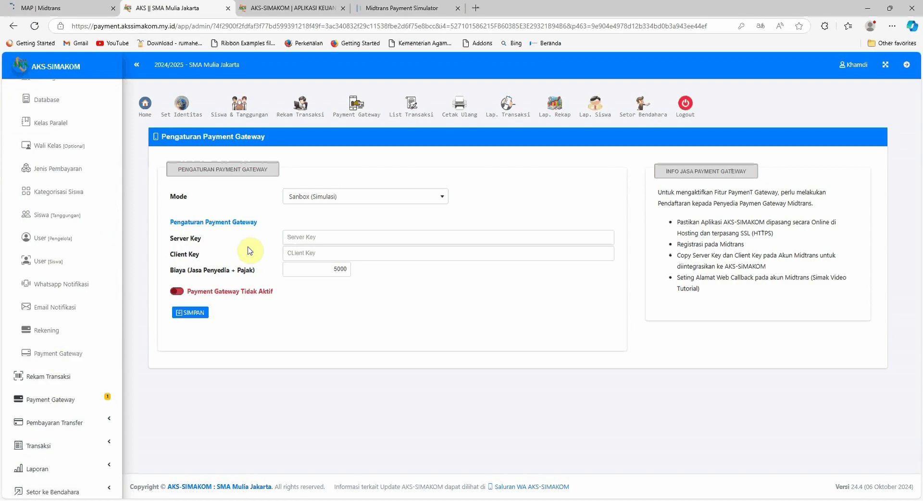
left_click(75, 8)
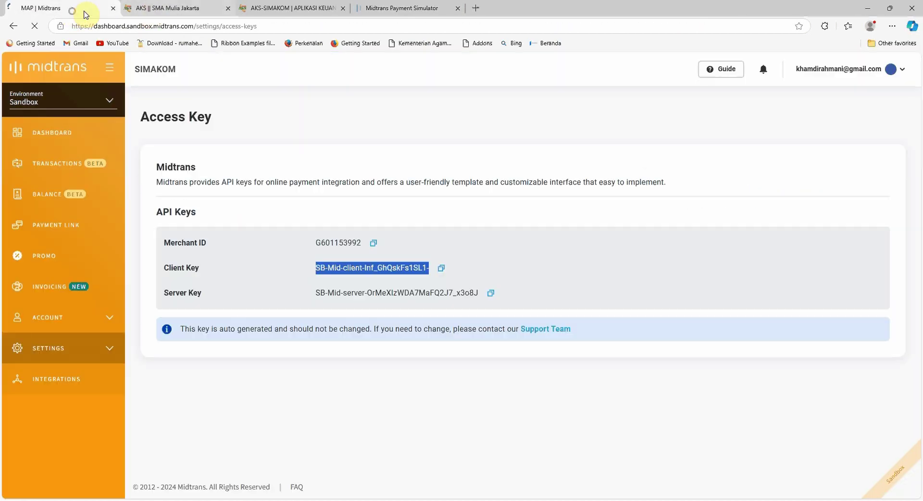
left_click(154, 9)
left_click(303, 252)
key("ctrl+v")
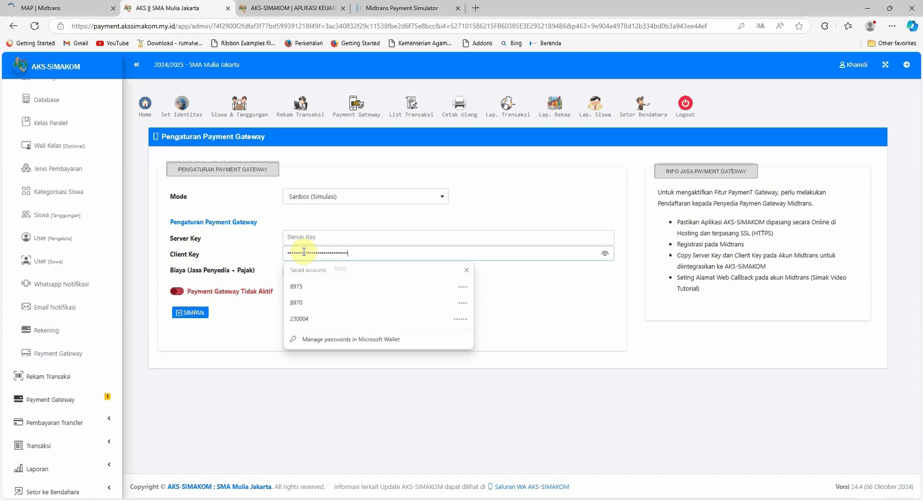
Copy the Midtrans sandbox server key and paste it into the Server Key field.
left_click(75, 9)
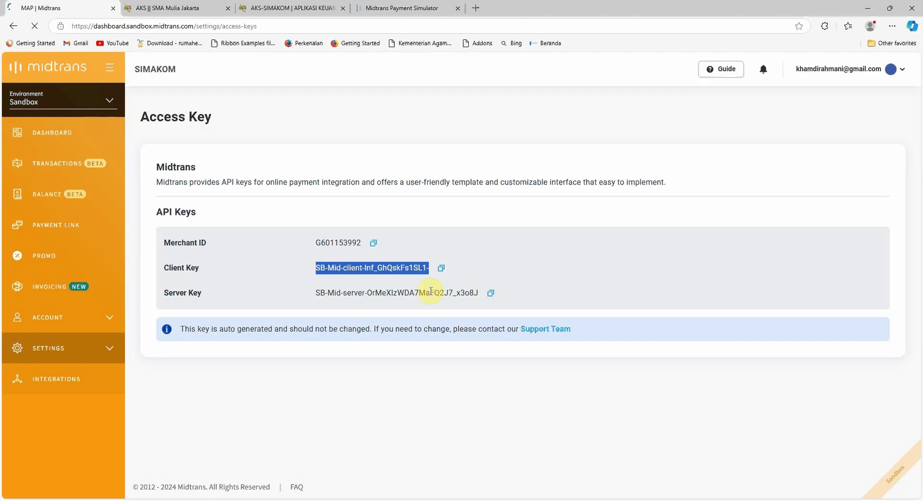
left_click(490, 293)
left_click(173, 7)
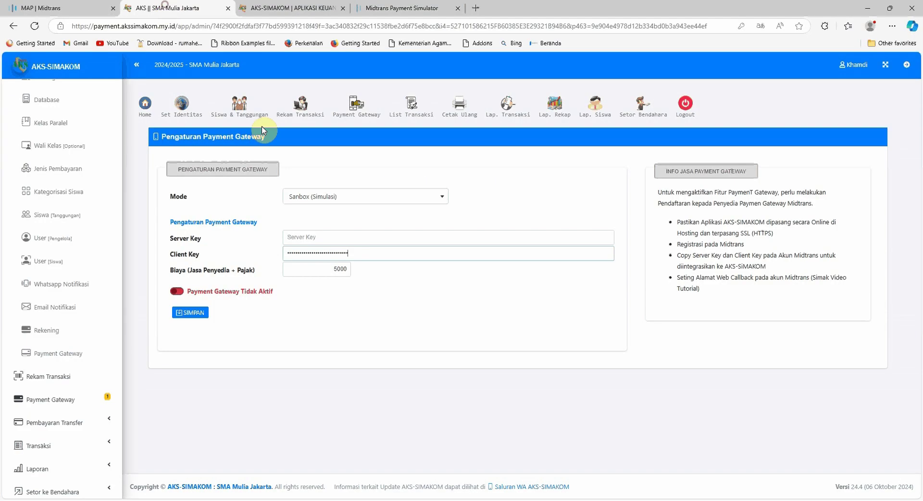
left_click(301, 238)
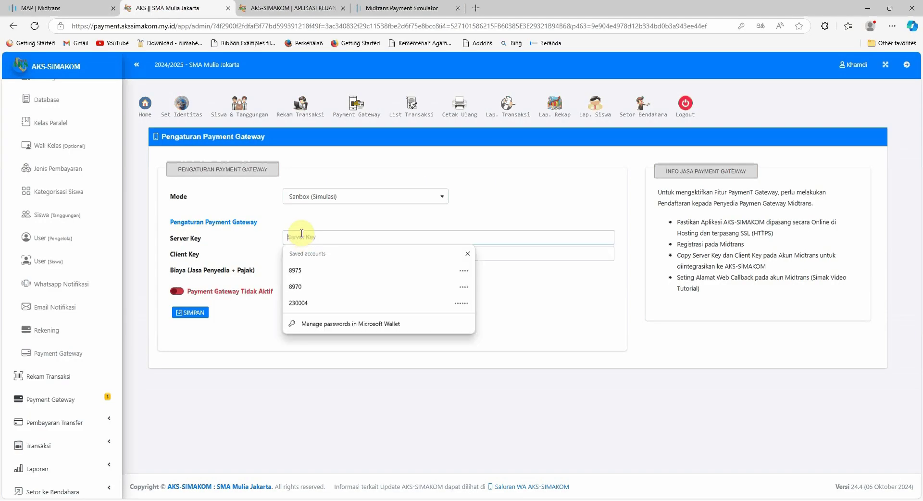
key("ctrl+v")
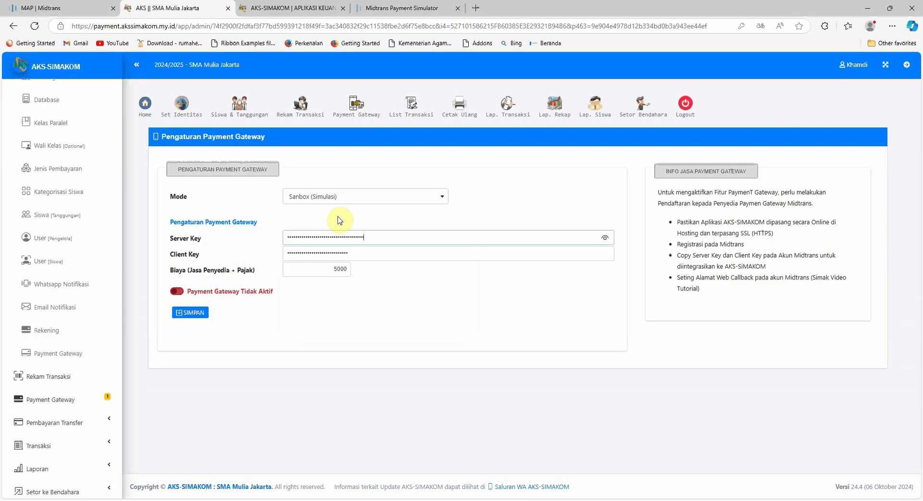
Keep mode Sanbox (Simulasi), check the 5000 provider fee, and switch the payment gateway on.
left_click(338, 197)
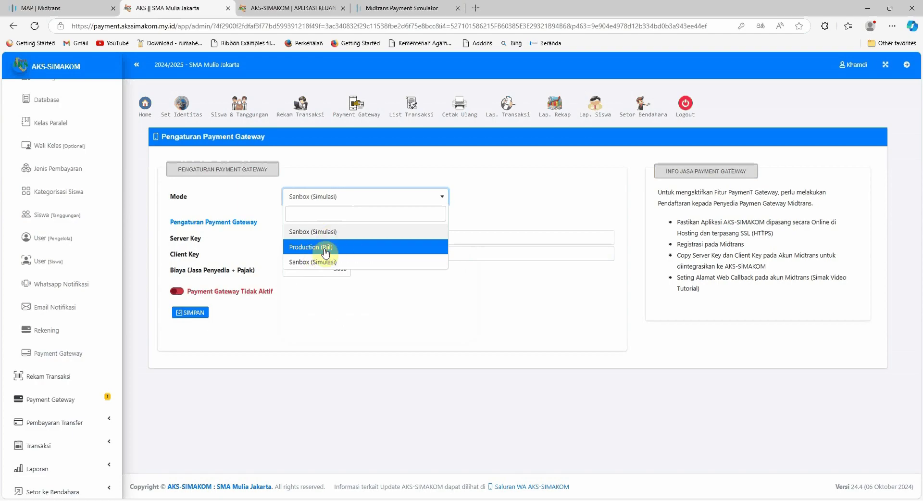
left_click(312, 233)
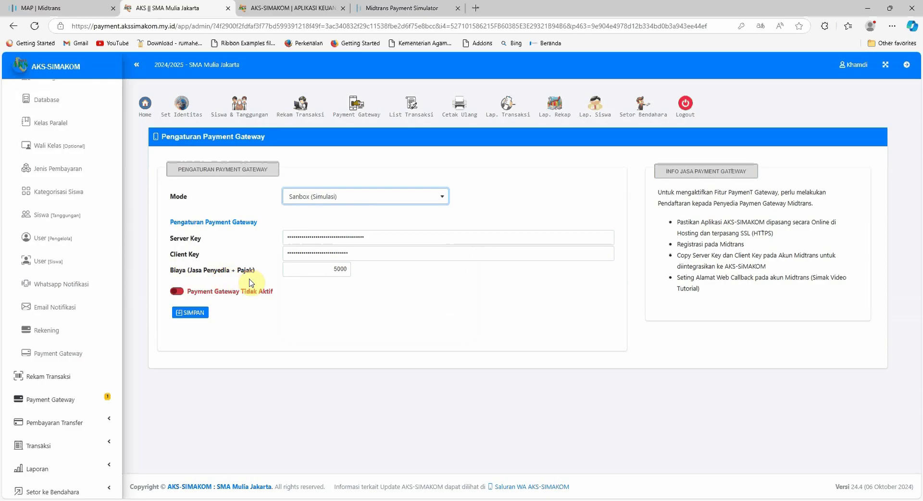
left_click(329, 268)
left_click_drag(331, 268, 347, 268)
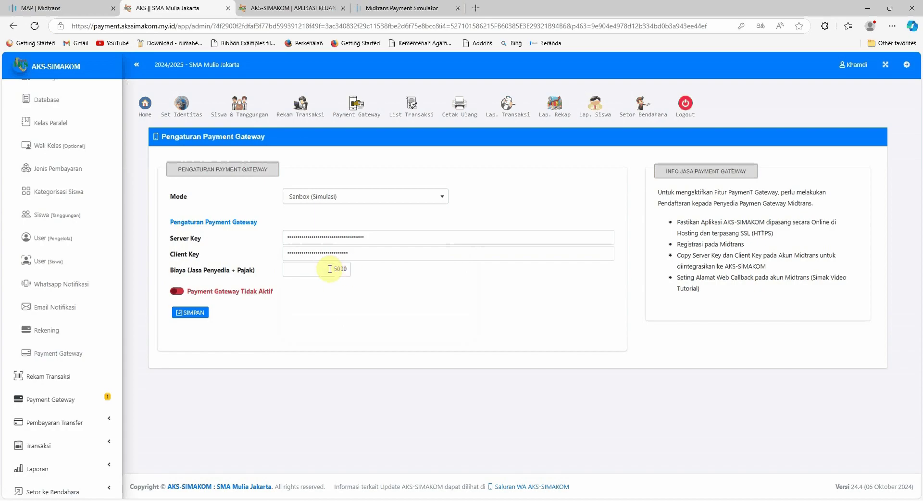
left_click(321, 269)
left_click_drag(321, 268, 391, 268)
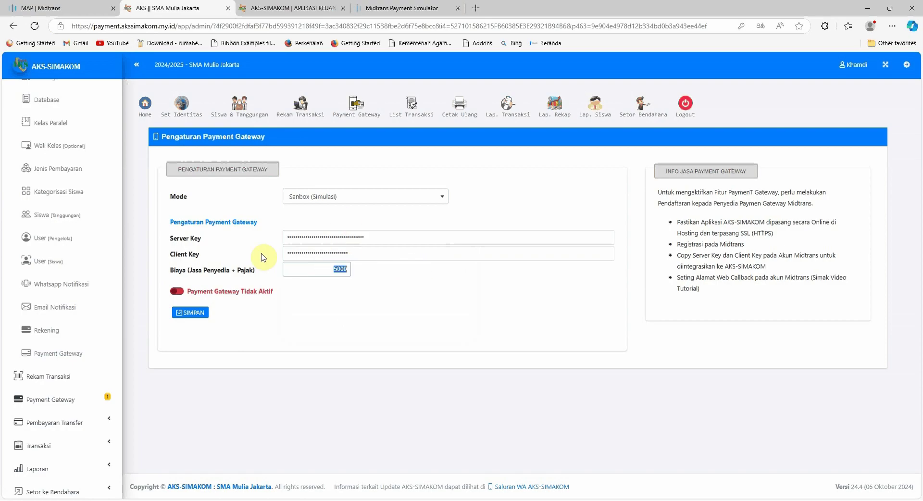
left_click(176, 291)
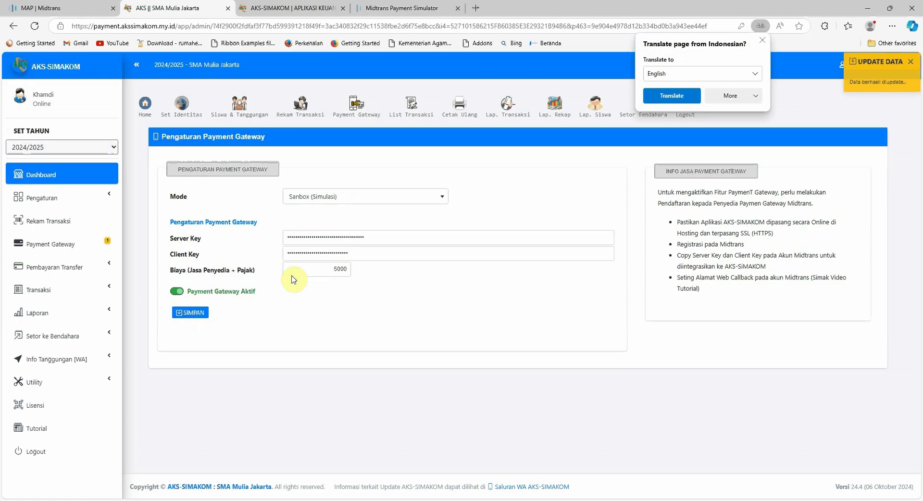
Compare AKS-SIMAKOM's saved gateway keys and site address against the Midtrans Access Key page.
left_click(46, 8)
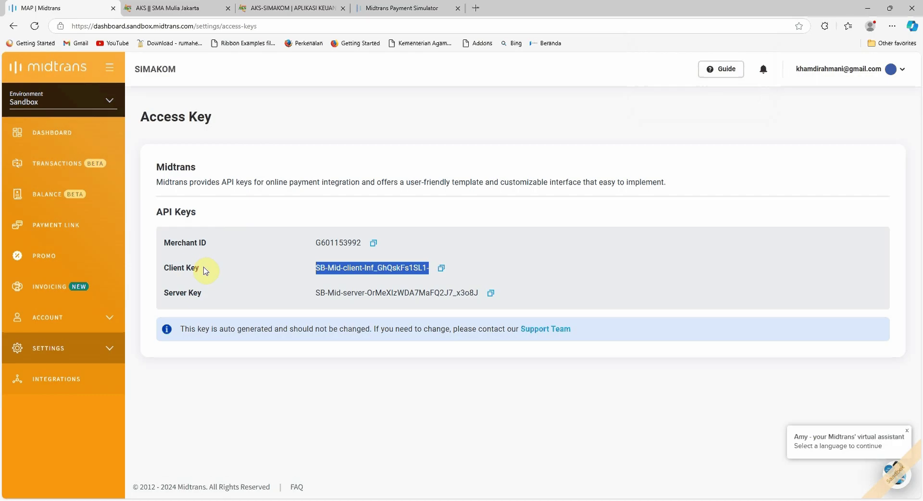
left_click(186, 8)
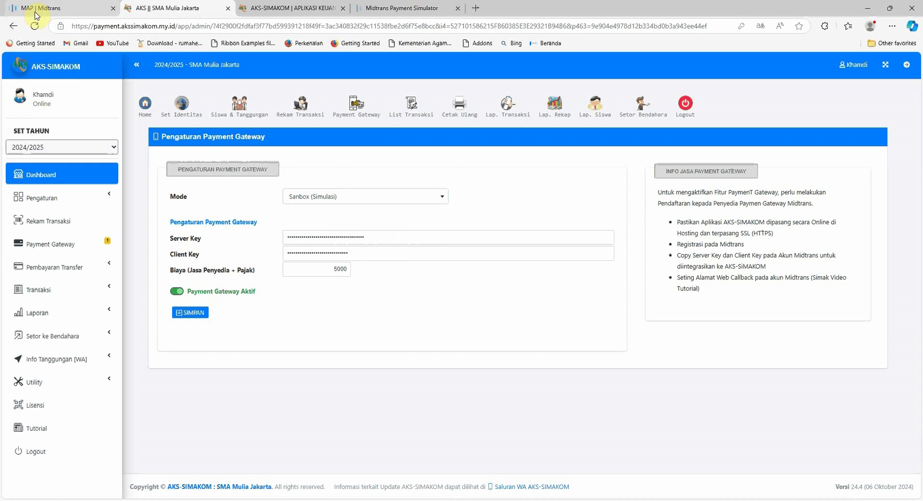
left_click(36, 10)
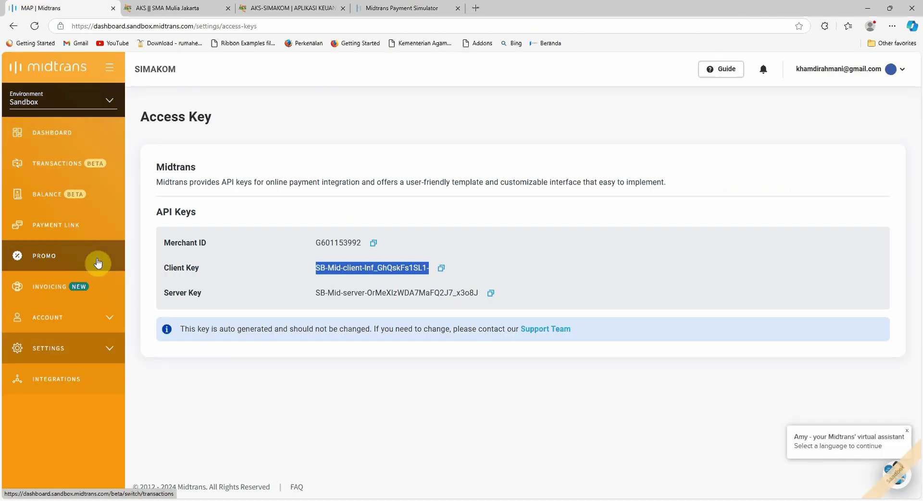
left_click(176, 13)
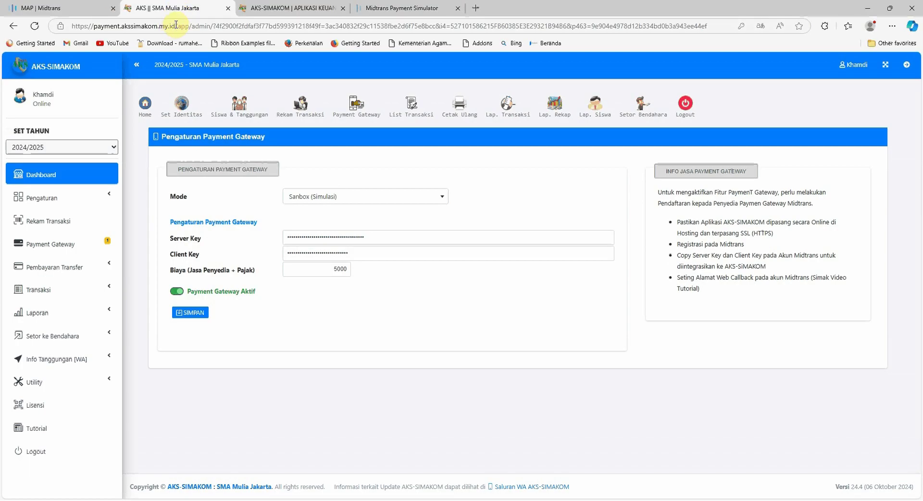
left_click_drag(175, 26, 65, 27)
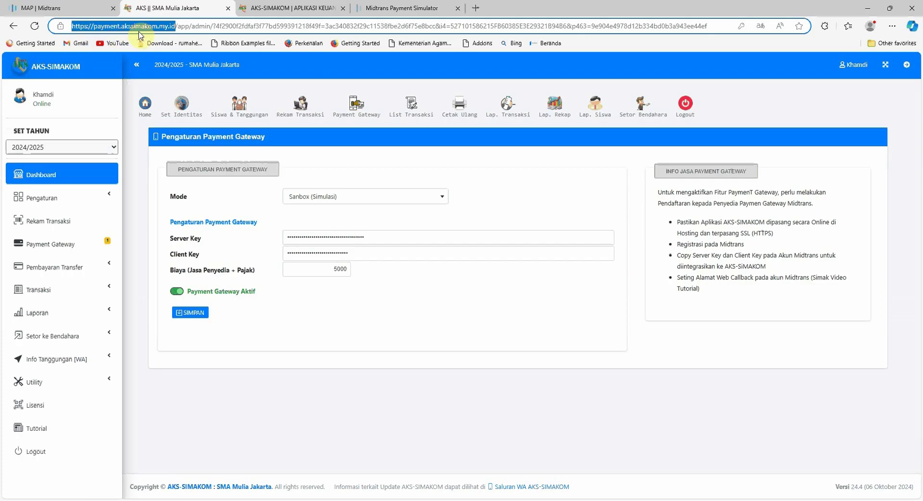
left_click(63, 9)
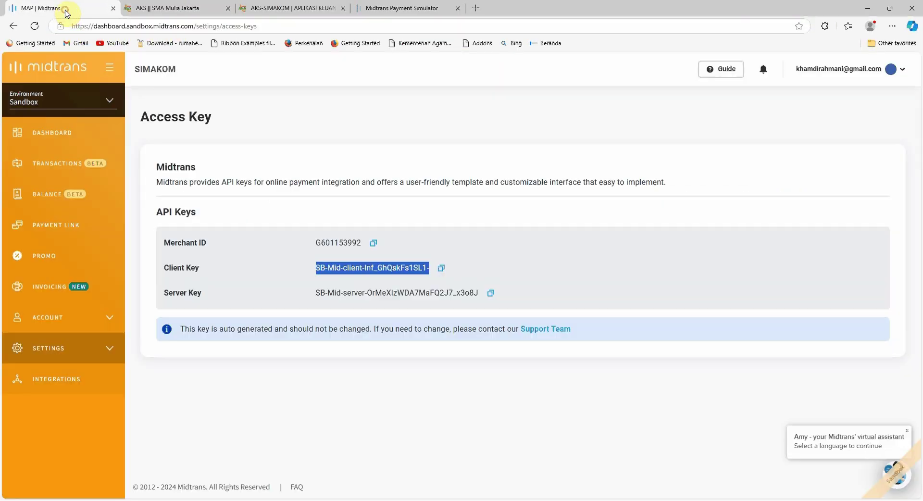
Open the System Settings of Snap Preferences in the Midtrans sandbox dashboard.
left_click(111, 349)
scroll(112, 353, "down", 2)
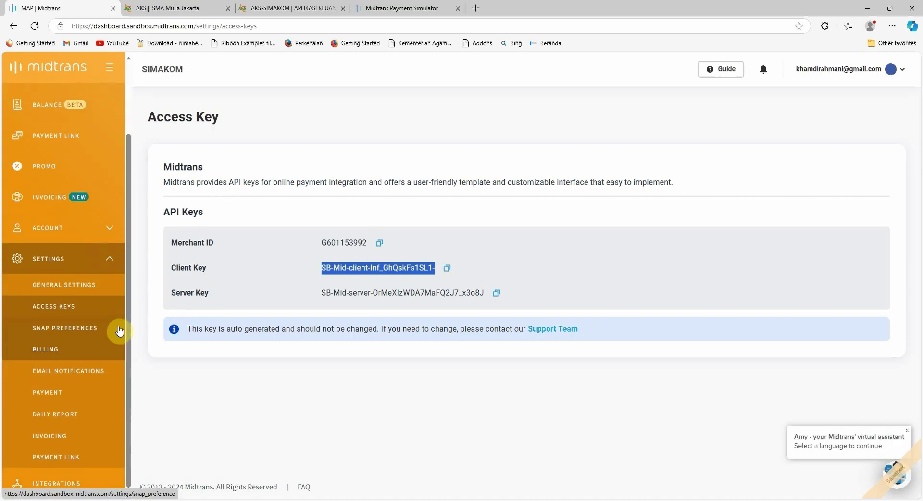
left_click(66, 333)
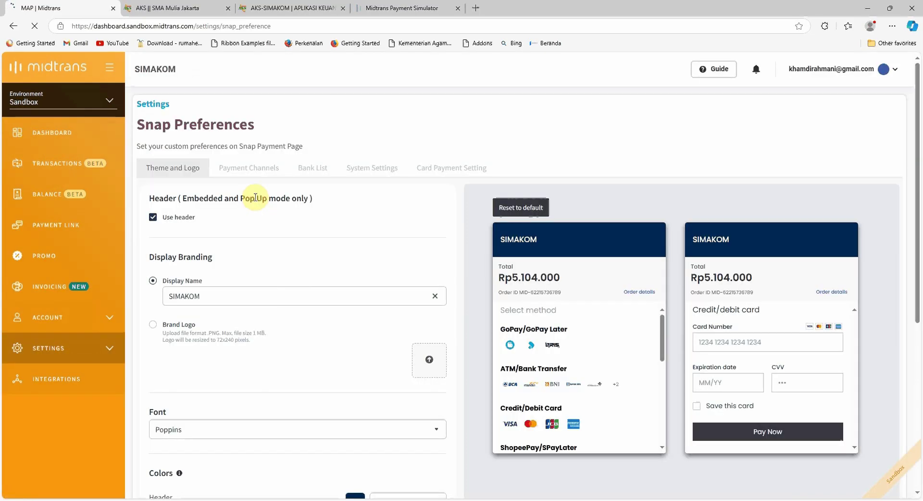
left_click(380, 175)
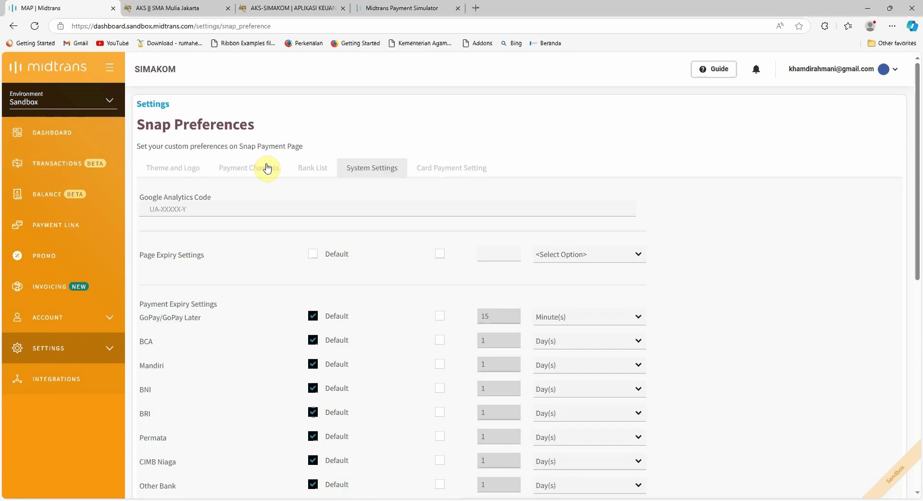
scroll(380, 171, "down", 9)
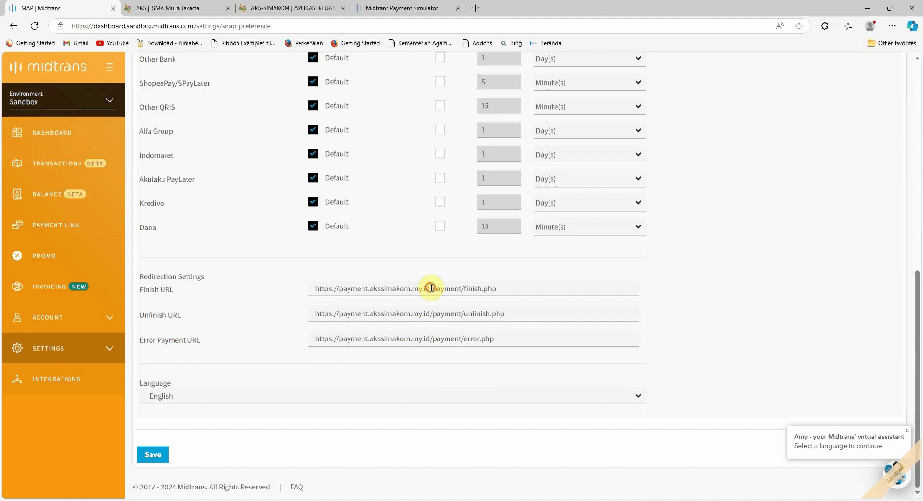
Check the Finish, Unfinish and Error redirect URLs on payment.akssimakom.my.id, then save.
left_click_drag(432, 288, 315, 289)
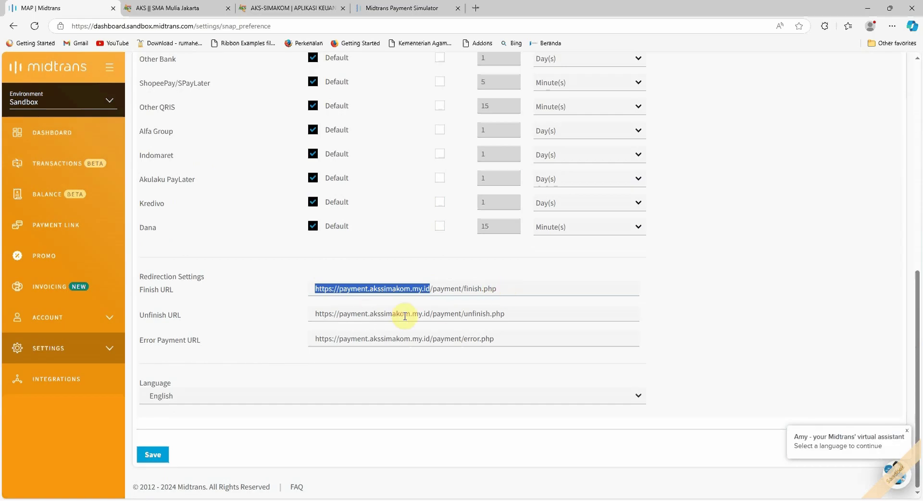
left_click(320, 290)
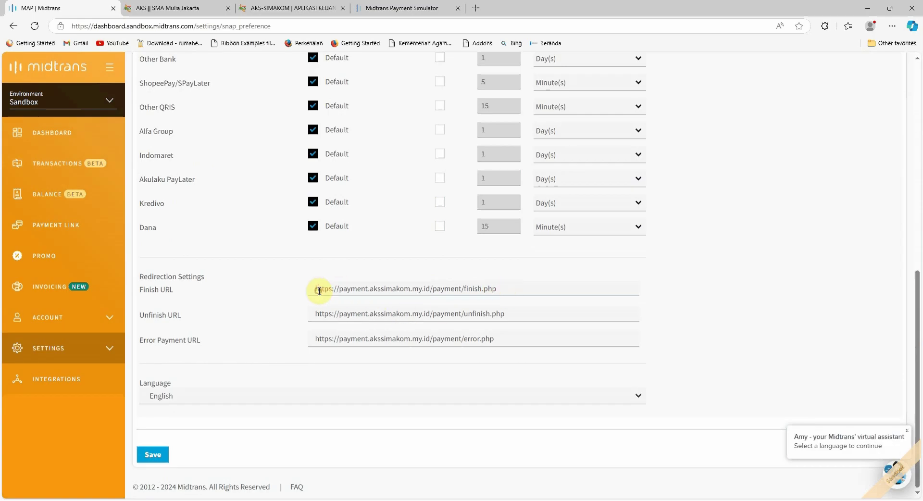
left_click_drag(316, 289, 422, 289)
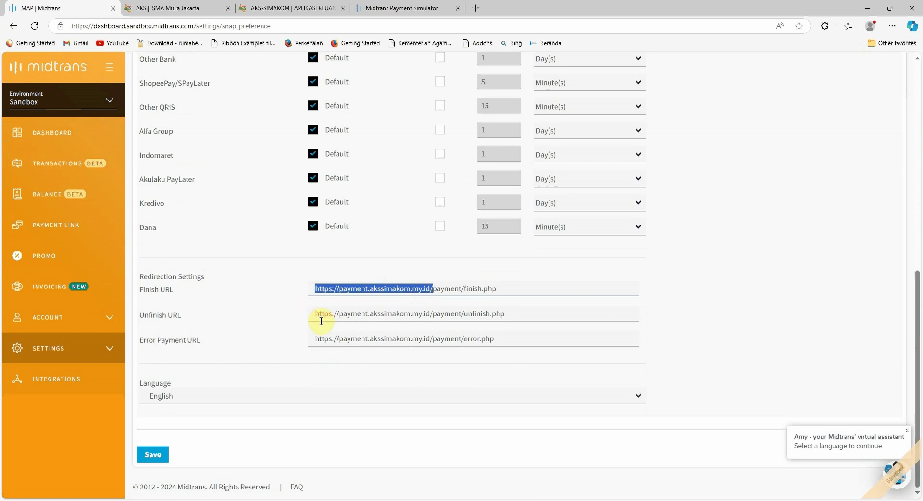
left_click_drag(316, 315, 504, 314)
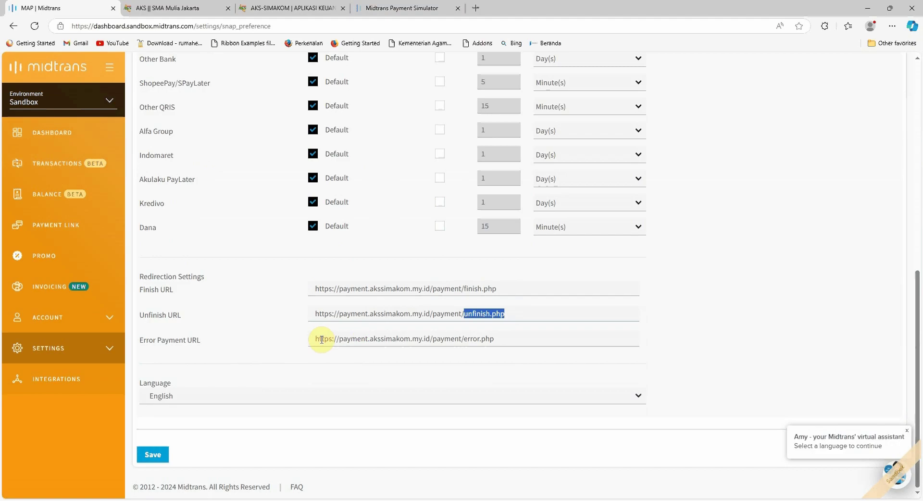
left_click_drag(318, 339, 426, 338)
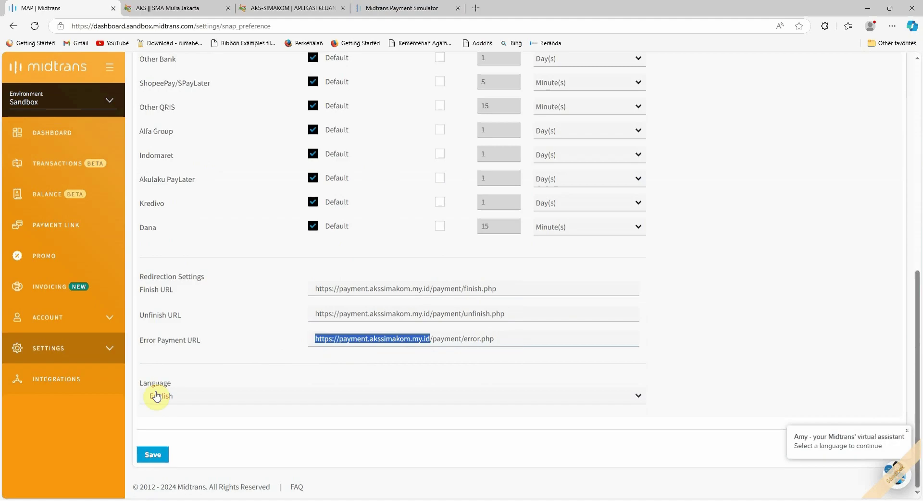
left_click(152, 454)
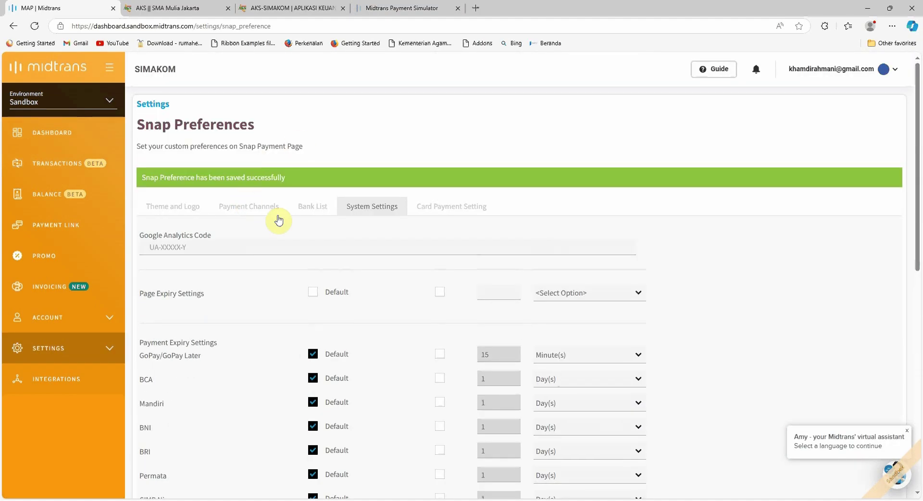
Under Settings > Payment, inspect the Finish Redirect URL pointing to finish.php, then go back.
scroll(171, 340, "down", 4)
left_click(120, 355)
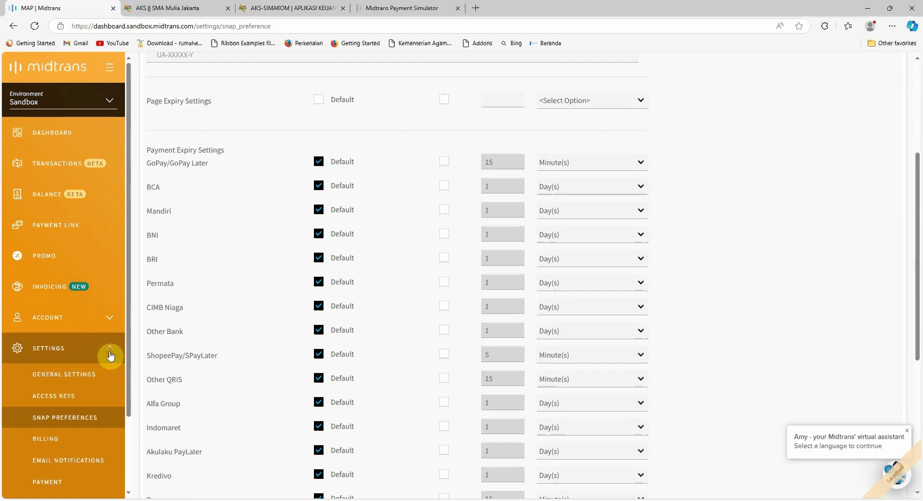
scroll(120, 337, "down", 2)
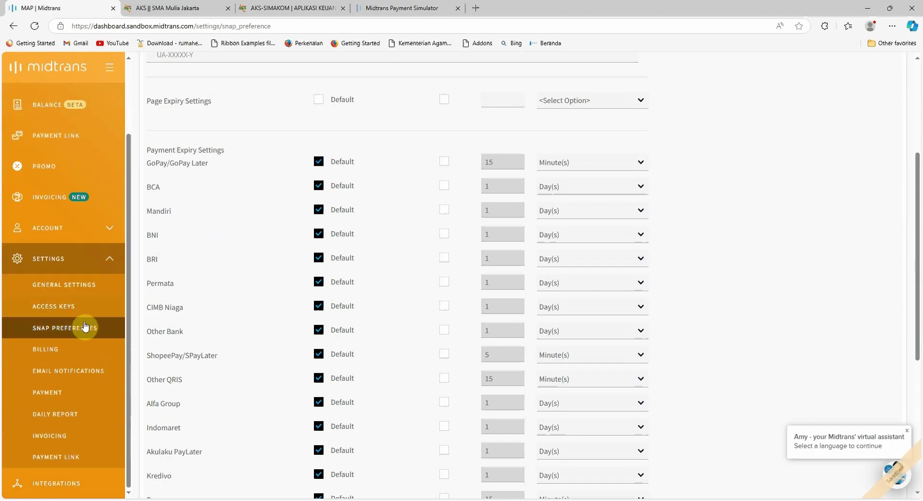
left_click(54, 401)
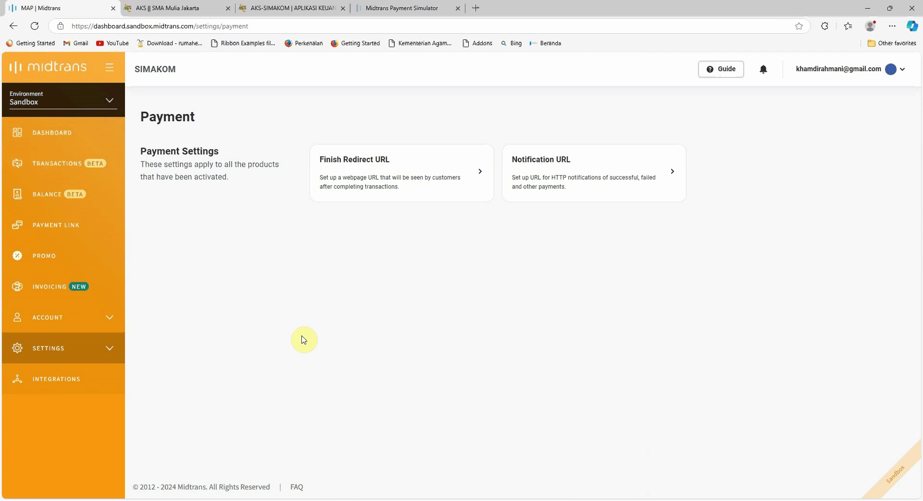
left_click(354, 162)
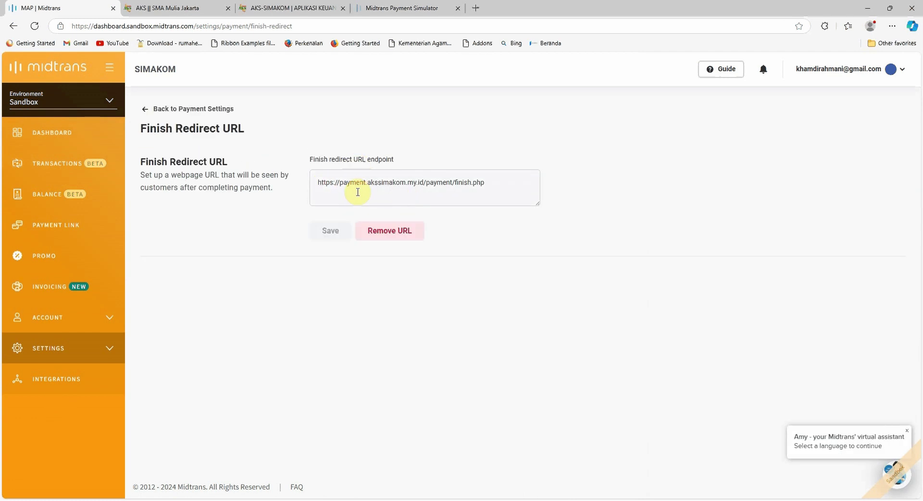
left_click_drag(319, 182, 423, 182)
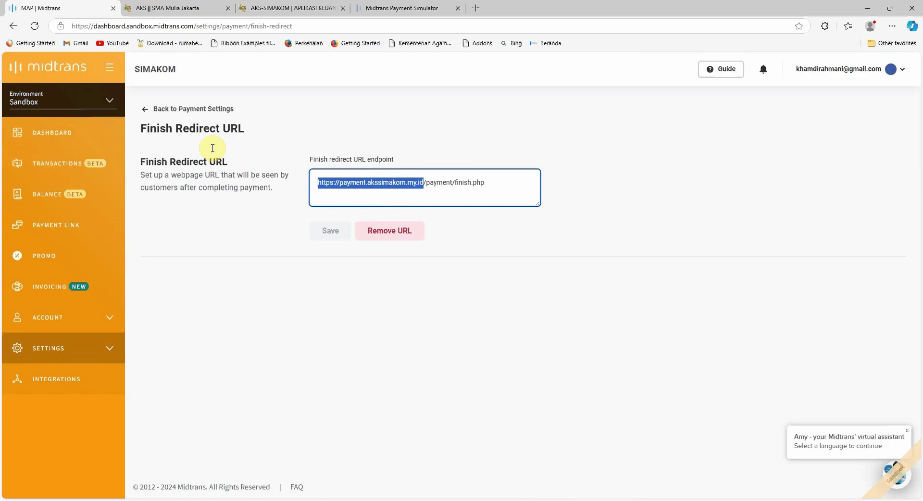
left_click(192, 109)
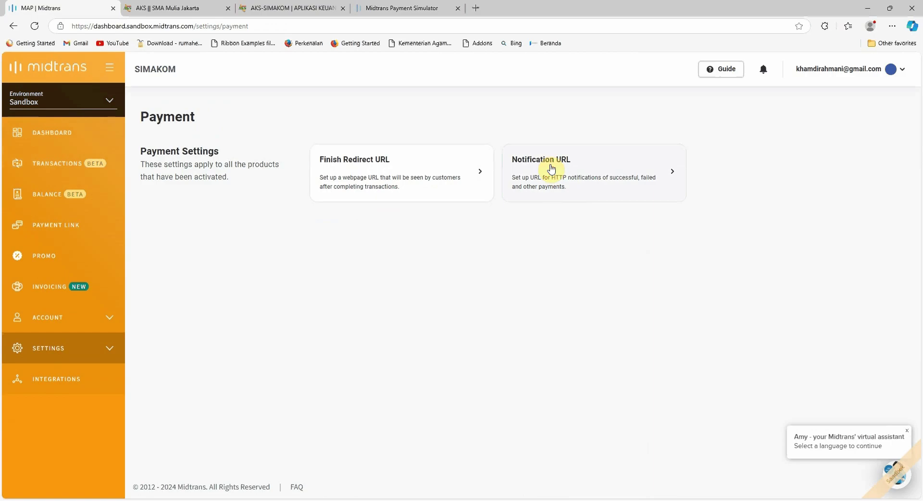
Open the Notification URL settings and undo an accidental text move in the endpoint.
left_click(552, 169)
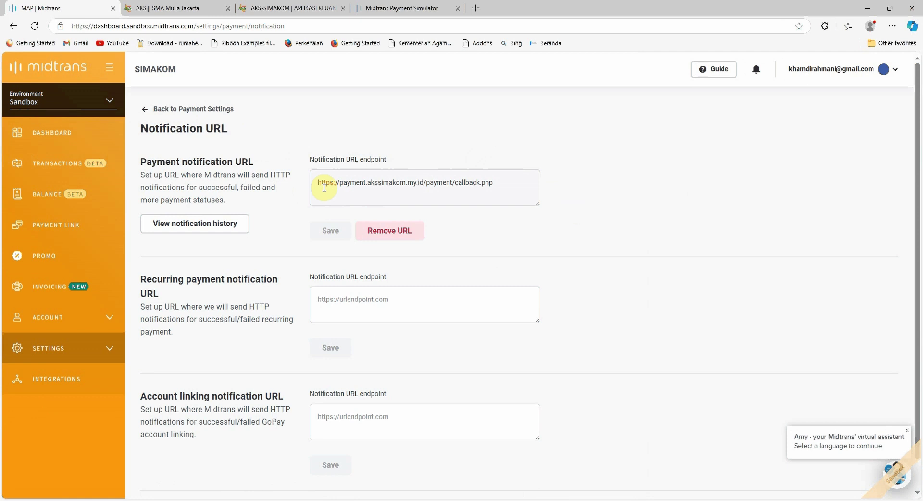
left_click_drag(319, 182, 423, 185)
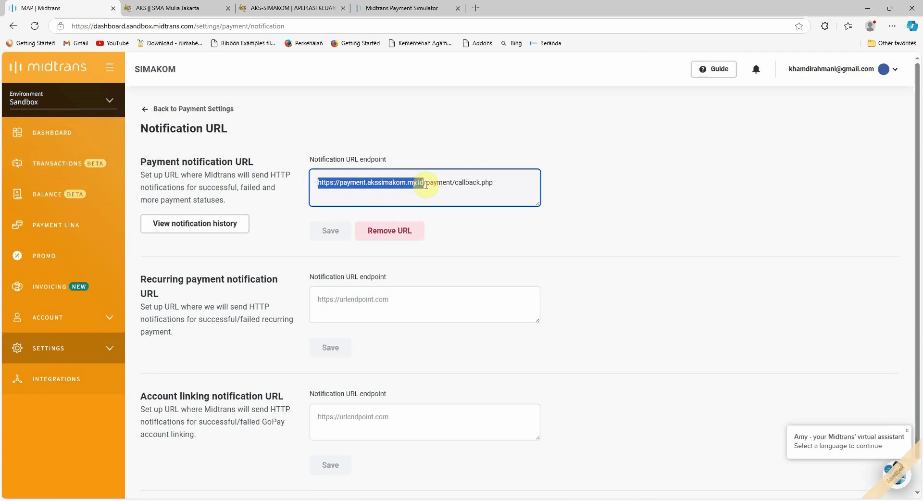
left_click_drag(419, 182, 443, 183)
left_click(354, 187)
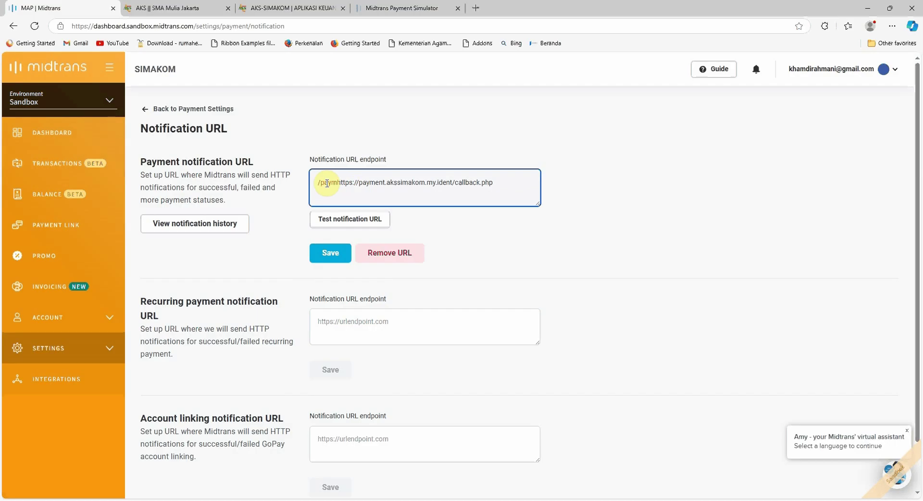
key("ctrl+z")
Review the payment.akssimakom.my.id/payment/callback.php endpoint unchanged, then expand Settings in the sidebar.
left_click(335, 185)
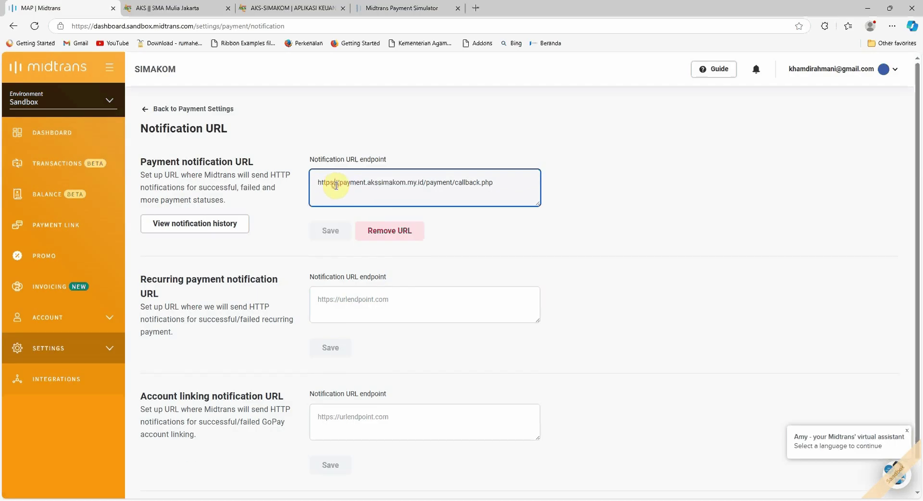
left_click_drag(318, 183, 448, 183)
left_click(425, 182)
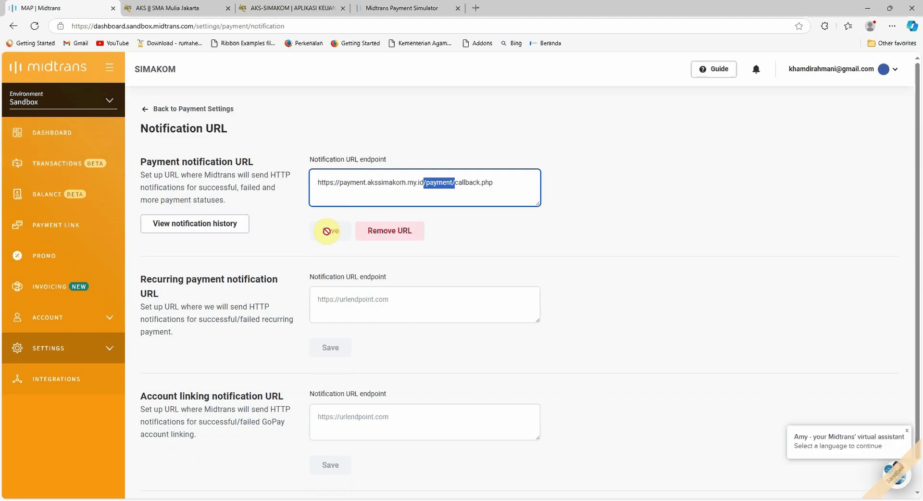
left_click(301, 222)
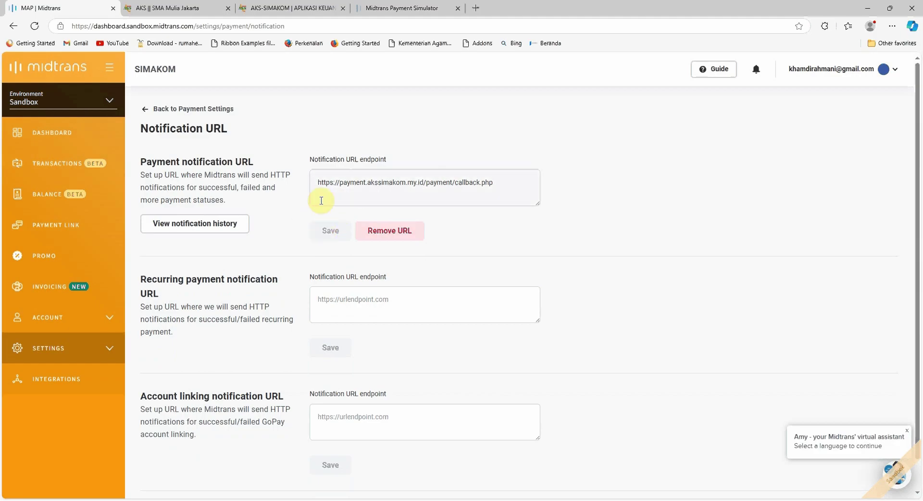
left_click_drag(313, 183, 473, 194)
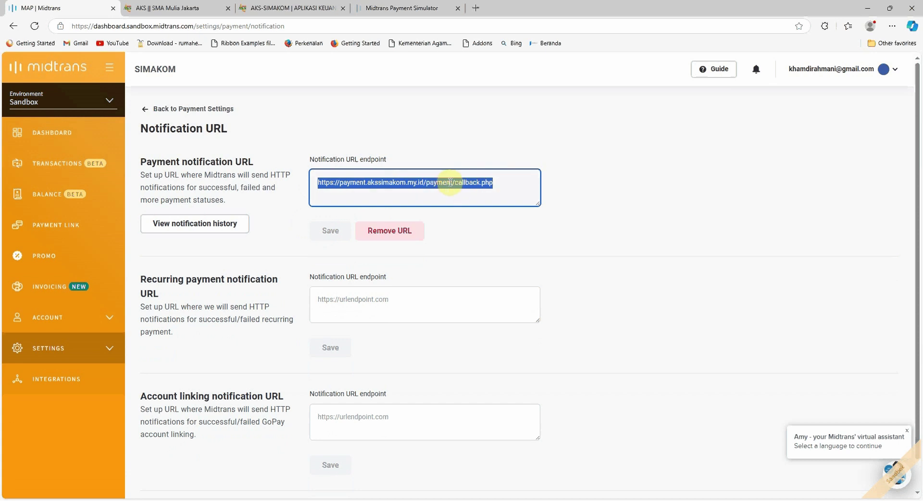
left_click(503, 183)
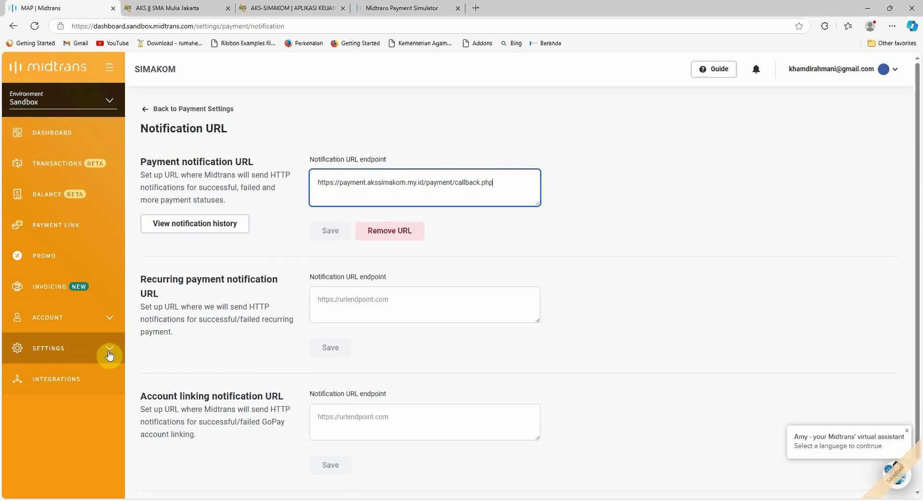
left_click(67, 348)
scroll(68, 288, "down", 2)
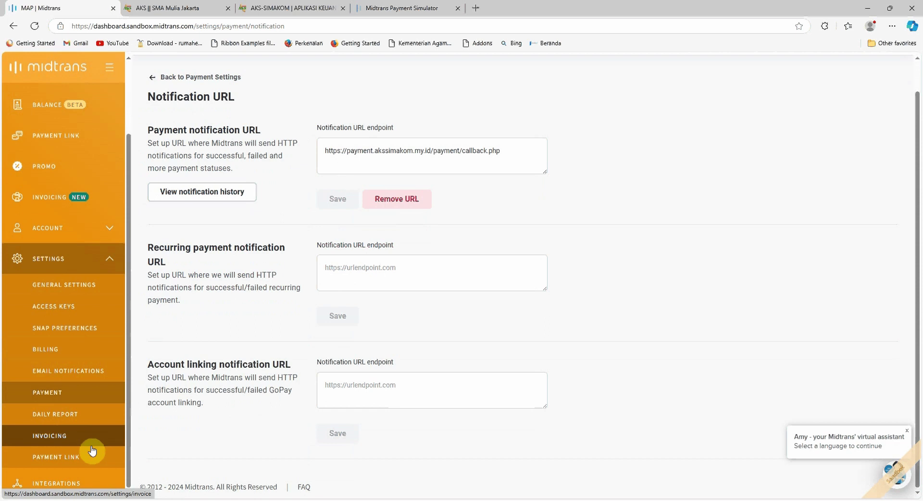
Browse the Invoice Settings page and sidebar menus, then return to the AKS || SMA Mulia Jakarta tab.
left_click(51, 438)
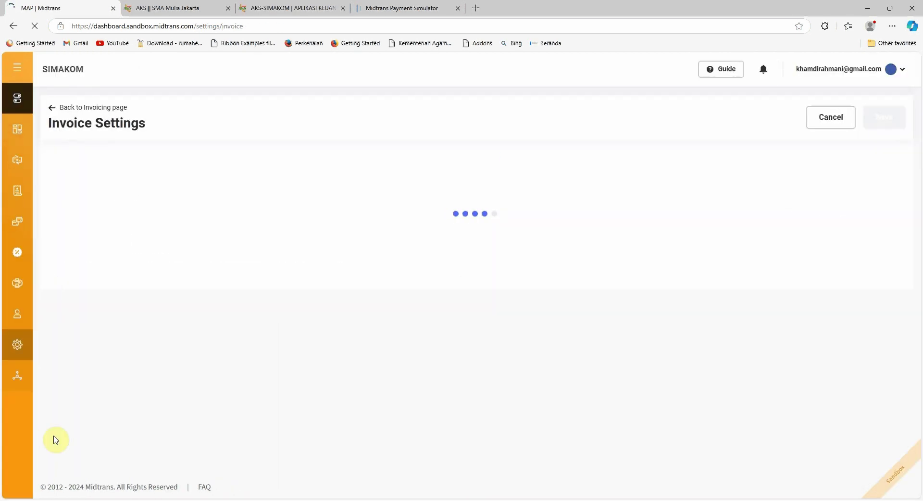
left_click(18, 67)
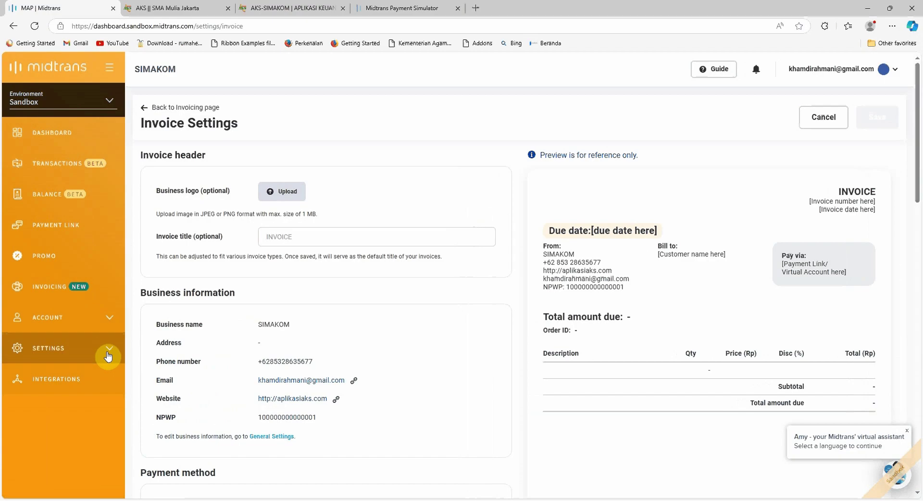
left_click(108, 327)
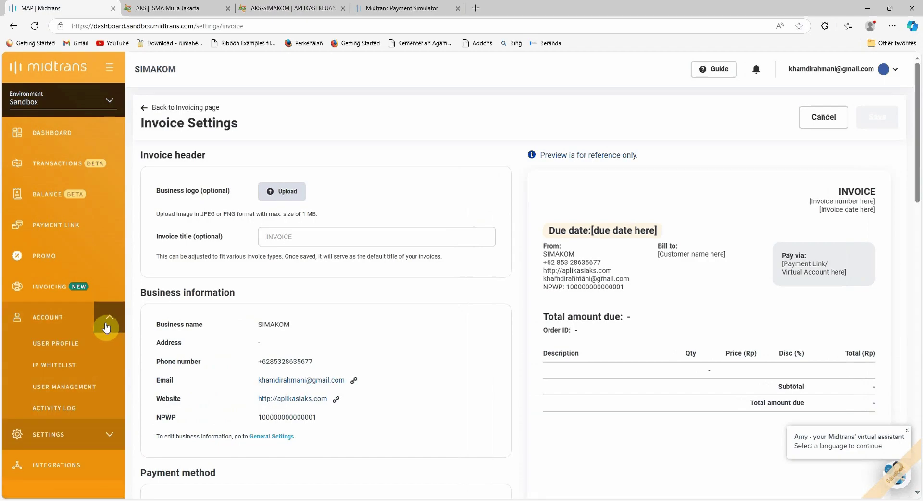
left_click(106, 435)
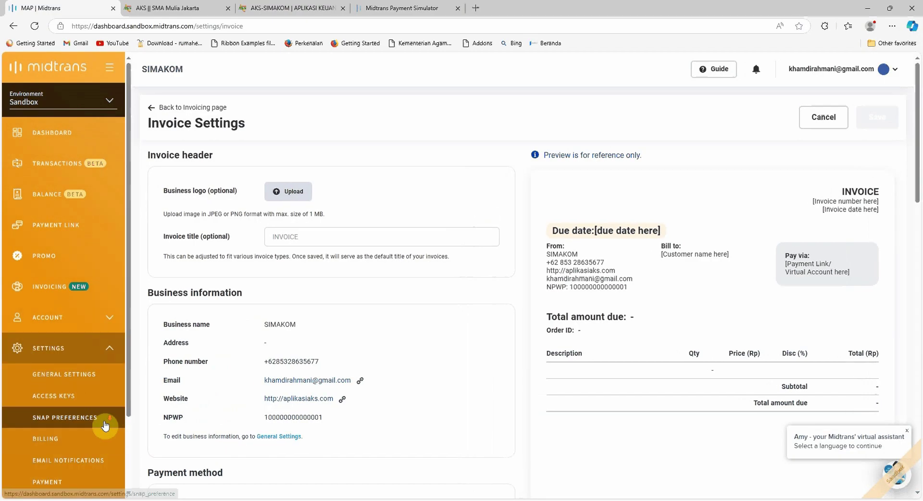
scroll(91, 408, "down", 1)
scroll(62, 454, "down", 1)
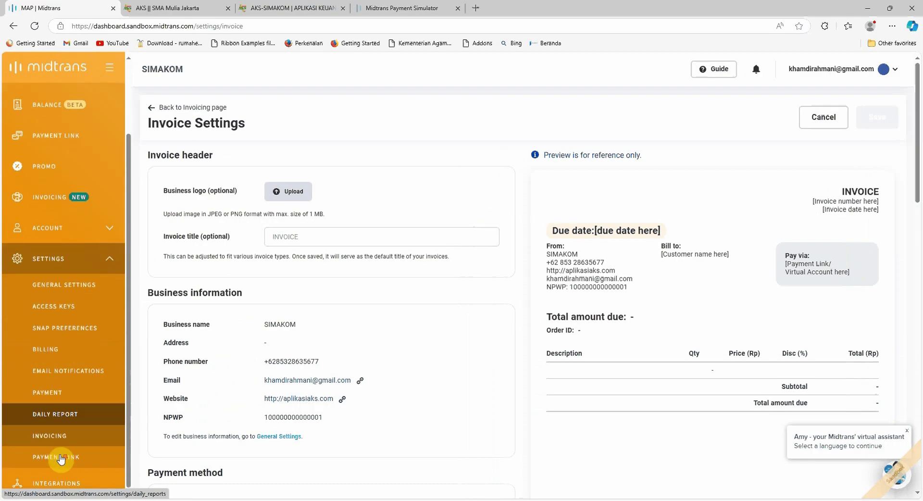
left_click(111, 259)
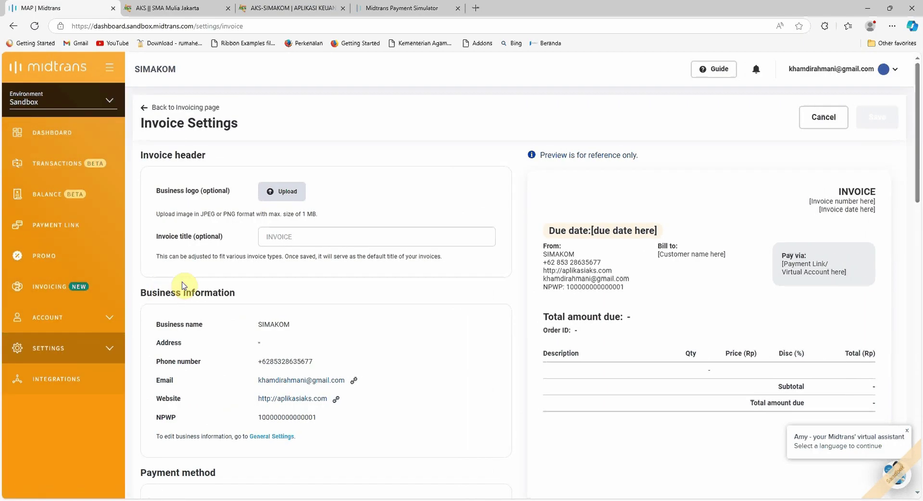
left_click(171, 8)
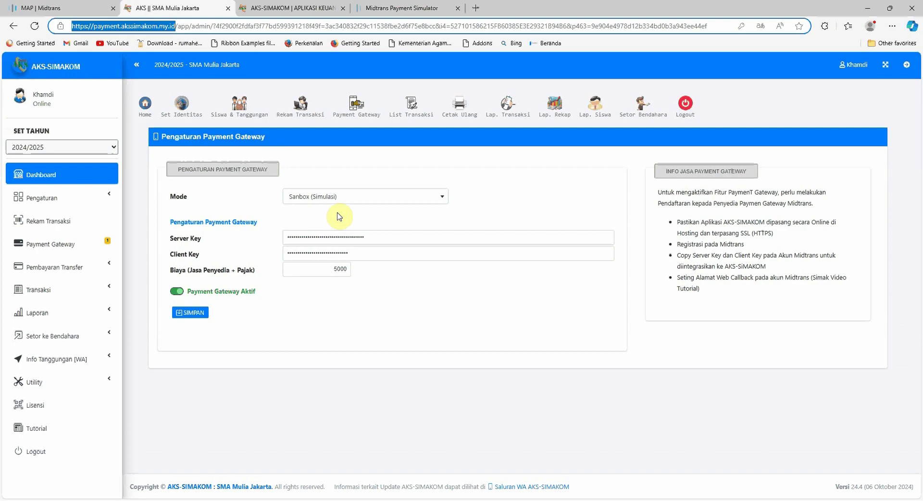
left_click(340, 154)
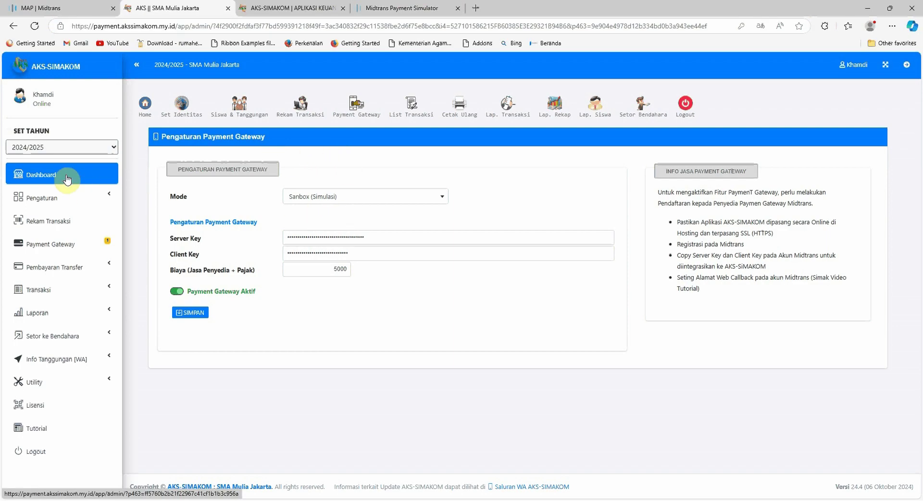
left_click(182, 106)
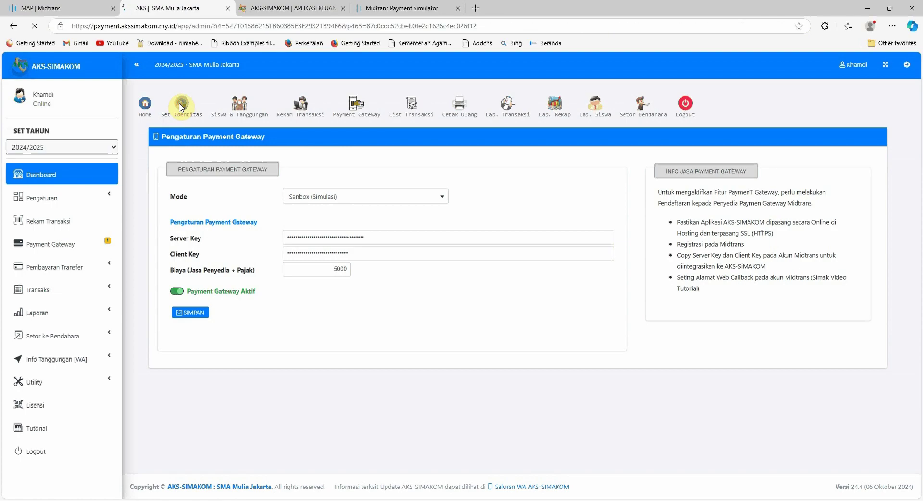
left_click(435, 262)
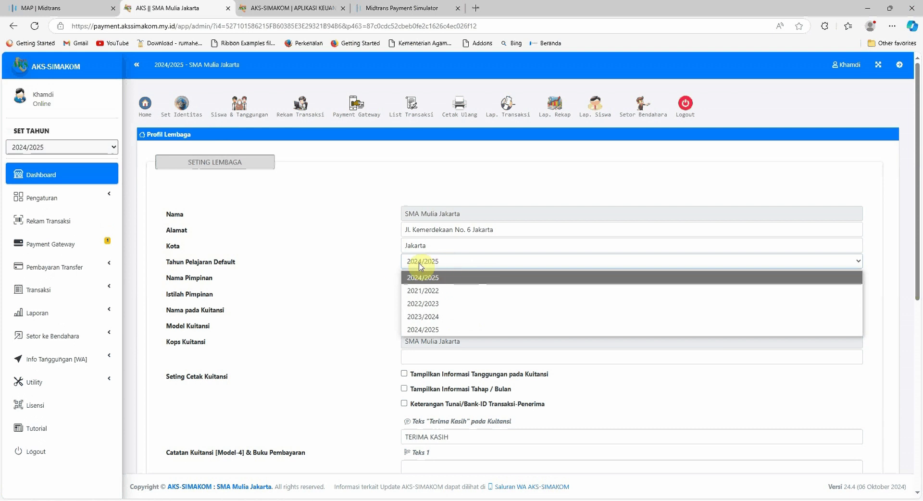
left_click(422, 265)
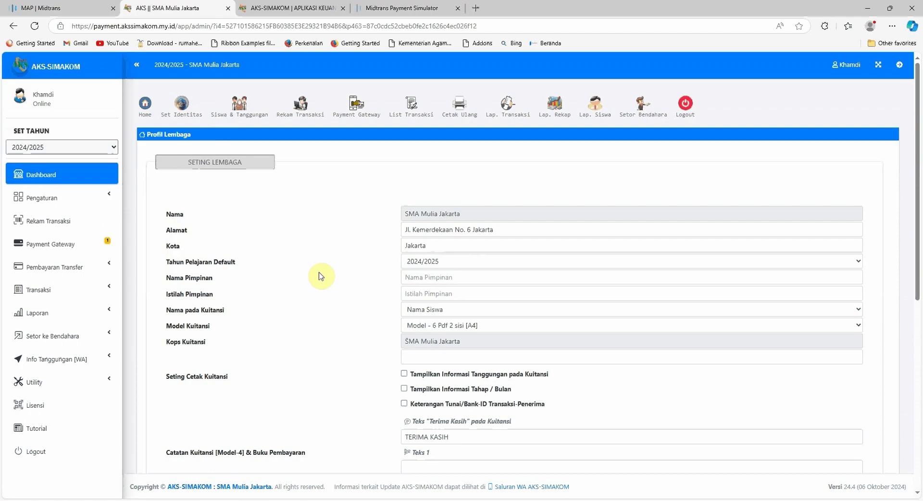
left_click_drag(165, 263, 237, 265)
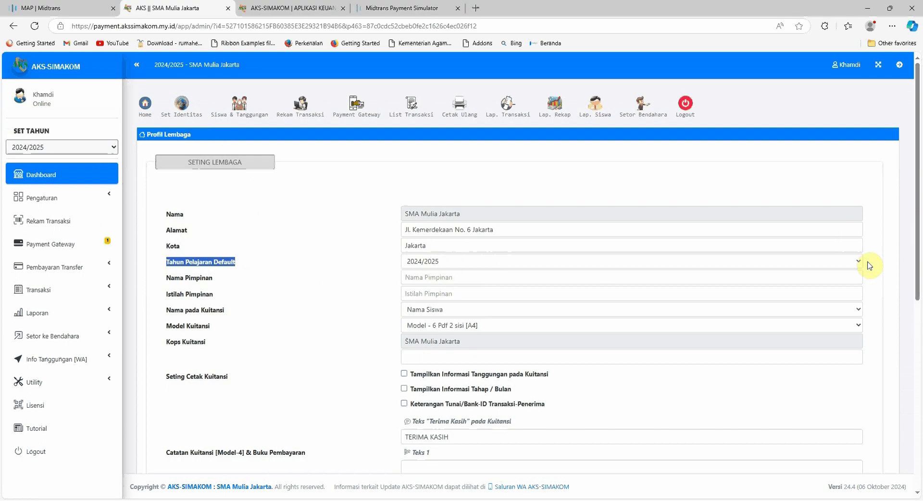
Copy the first student's NIS from the Pengaturan > User [Siswa] list and go to the login tab.
left_click(285, 267)
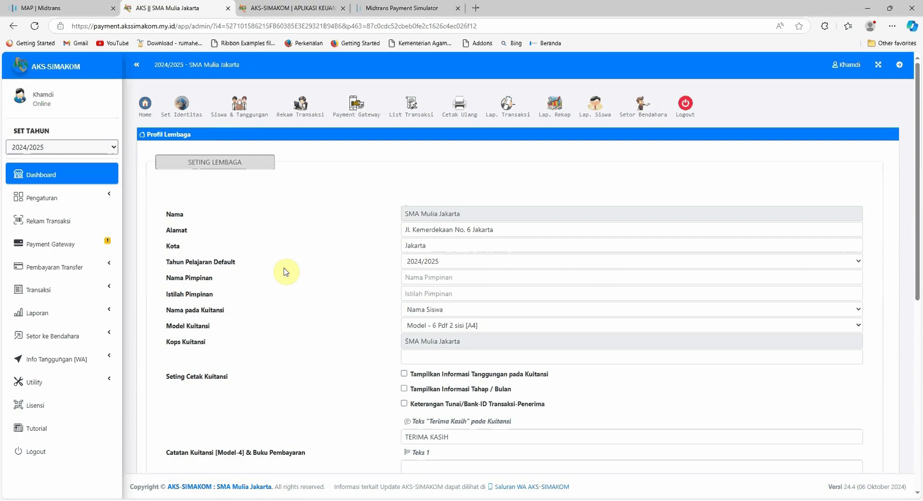
left_click(80, 197)
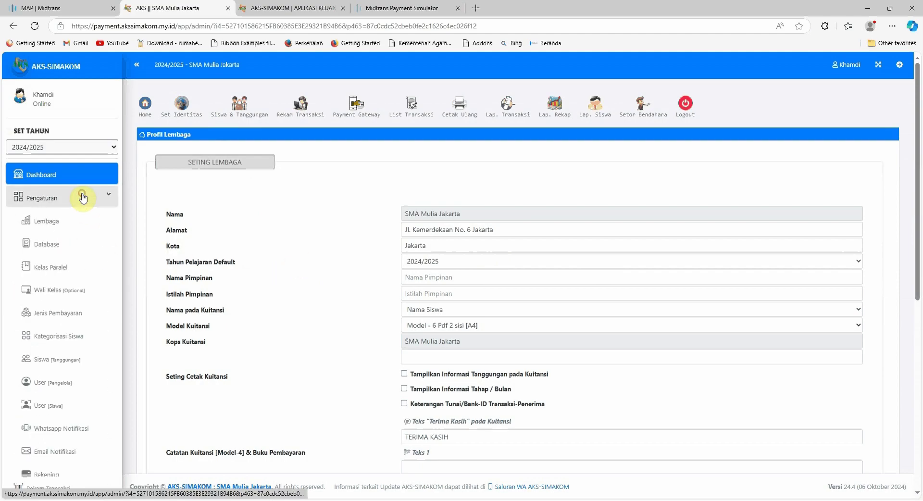
scroll(73, 248, "down", 1)
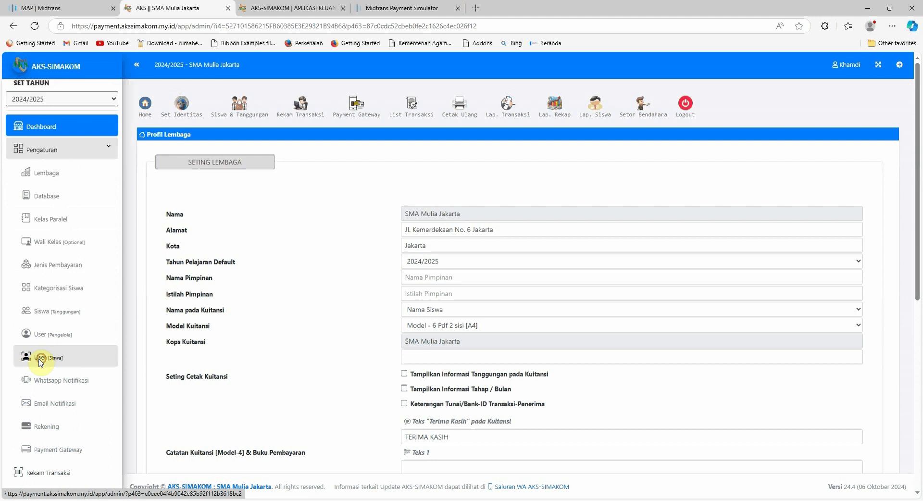
left_click(40, 358)
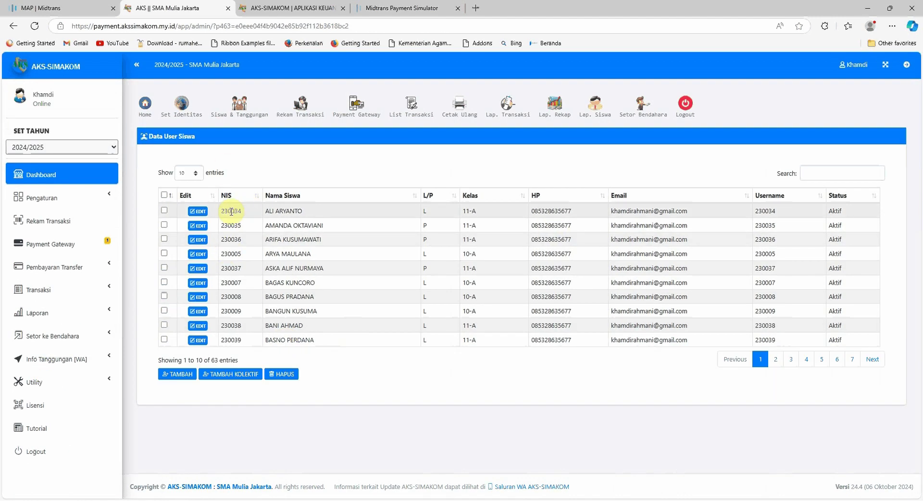
key("ctrl+c")
left_click(284, 8)
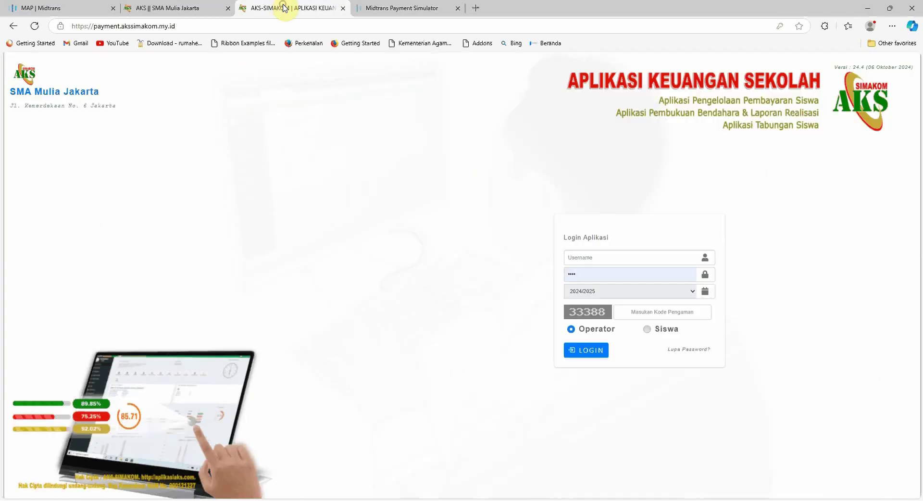
Try a Siswa login with the autofilled username, the completed password and the security code.
left_click(598, 260)
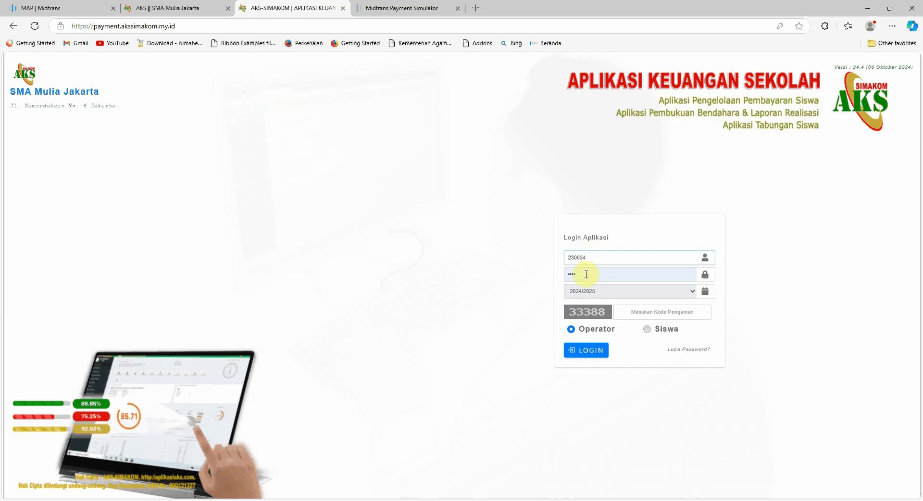
left_click(394, 8)
left_click_drag(180, 26, 60, 27)
left_click(295, 11)
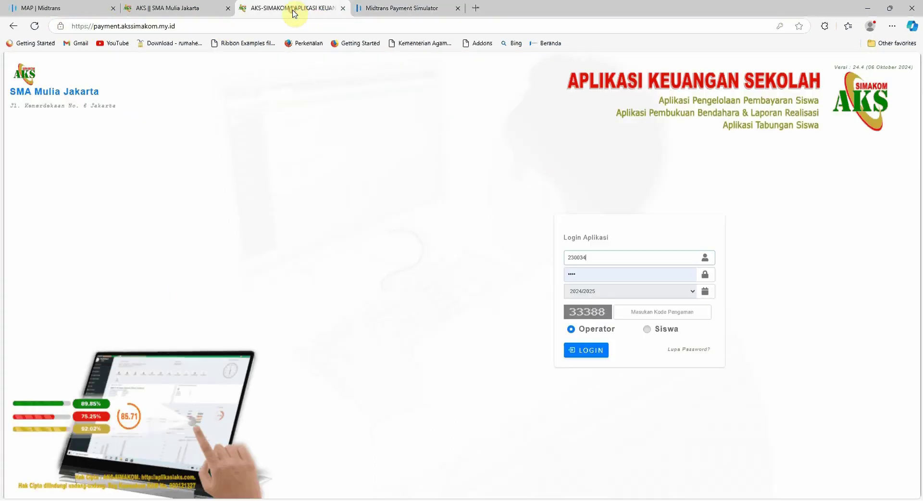
left_click(591, 273)
type("34")
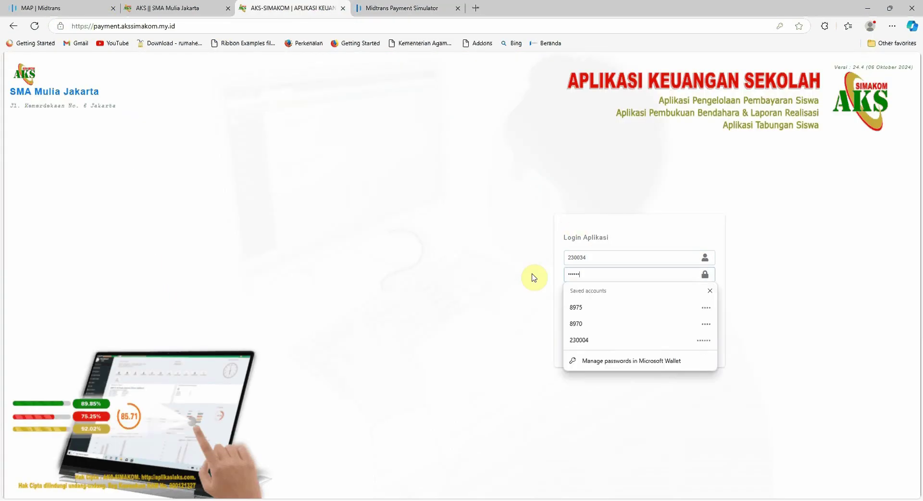
left_click(679, 310)
type("33388")
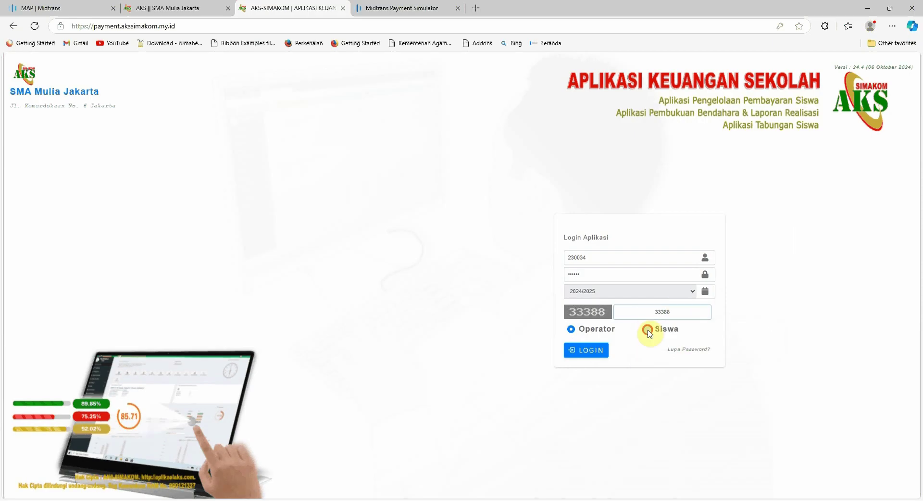
left_click(647, 330)
left_click(587, 350)
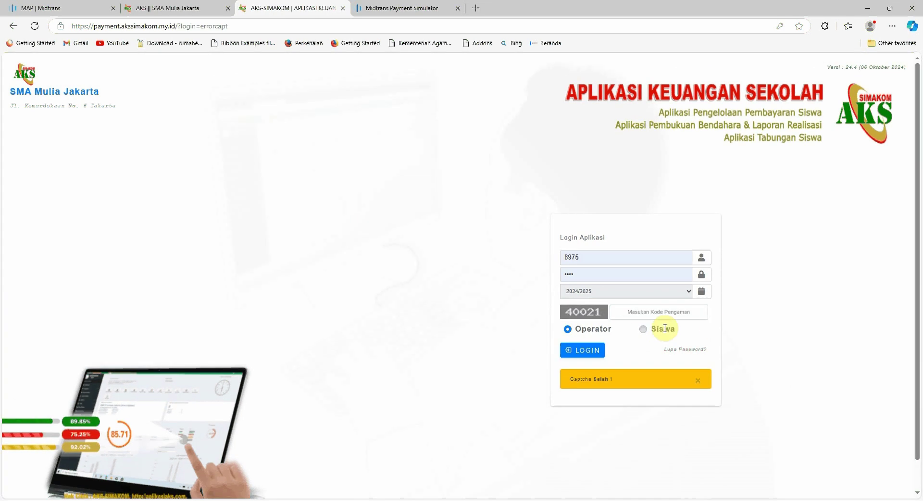
Paste the first student's NIS as username, re-enter password and captcha, and log in as Siswa.
double_click(596, 258)
left_click(182, 8)
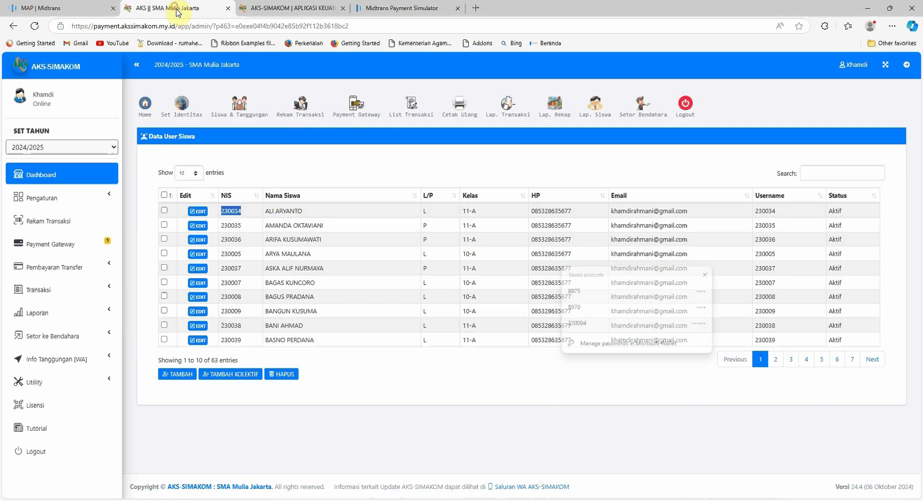
double_click(234, 212)
key("ctrl+c")
left_click(294, 8)
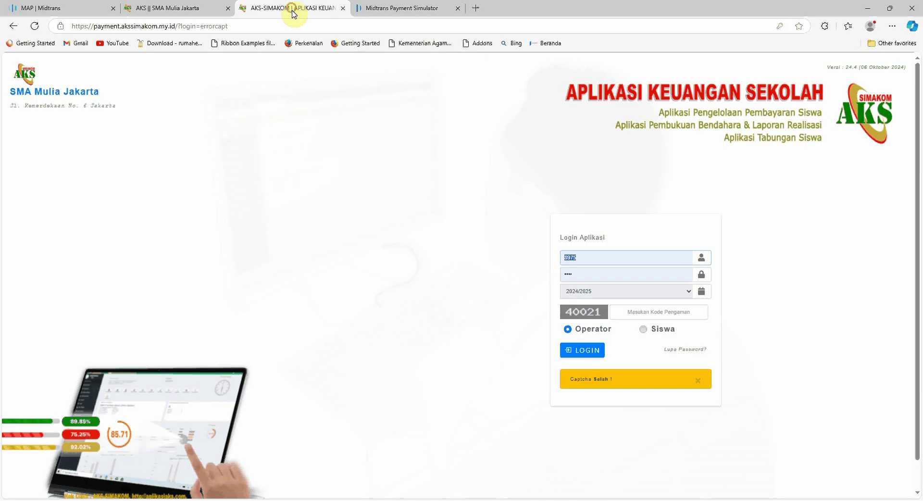
double_click(577, 258)
key("ctrl+v")
left_click(594, 273)
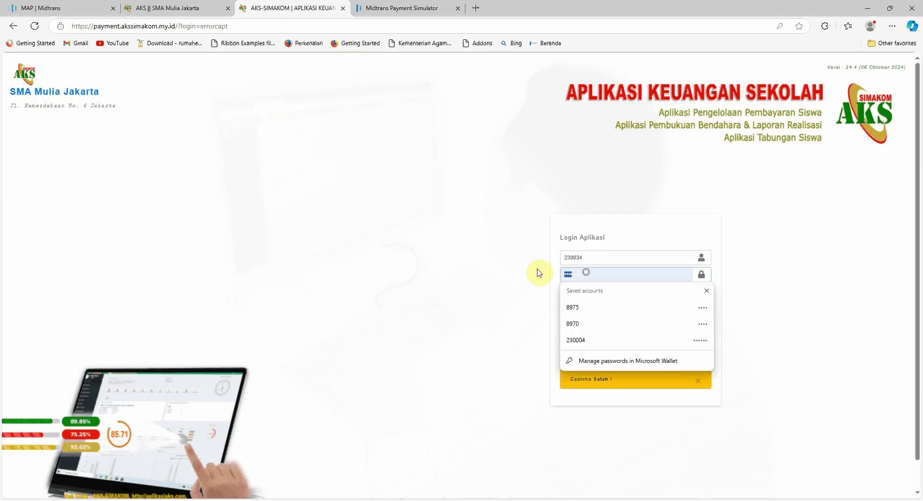
type("34")
left_click(694, 310)
type("40021")
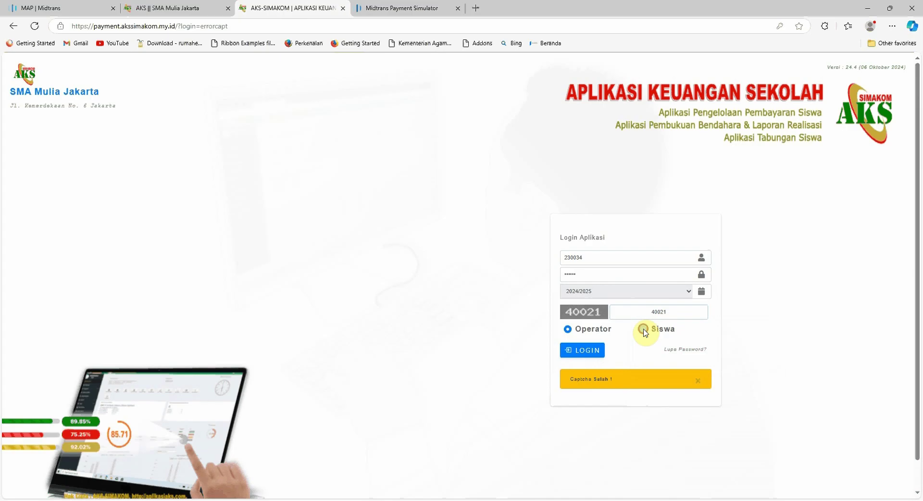
left_click(644, 329)
left_click(583, 351)
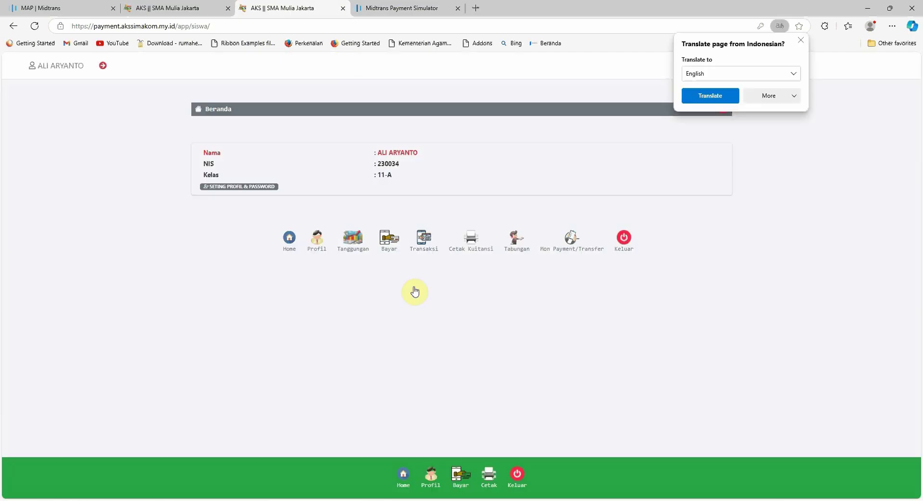
Dismiss the Translate offer, open Bayar, and begin a new line with Tambah Rincian.
left_click(798, 42)
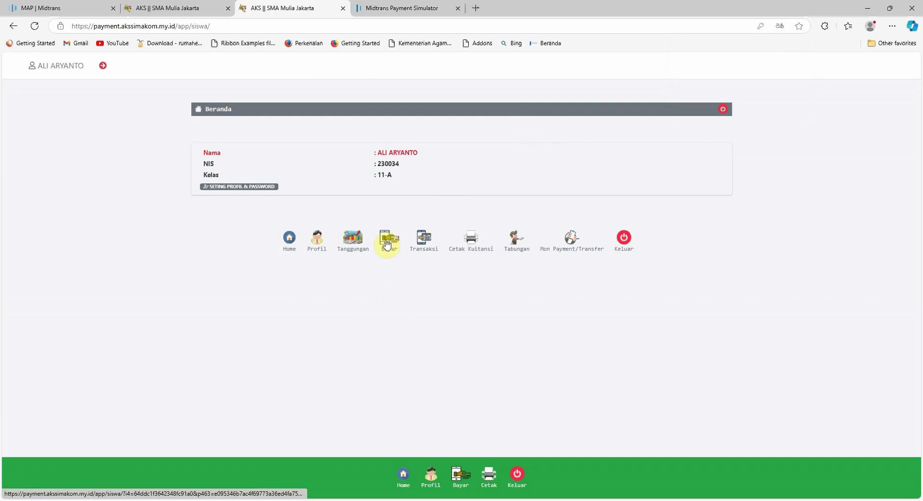
left_click(461, 477)
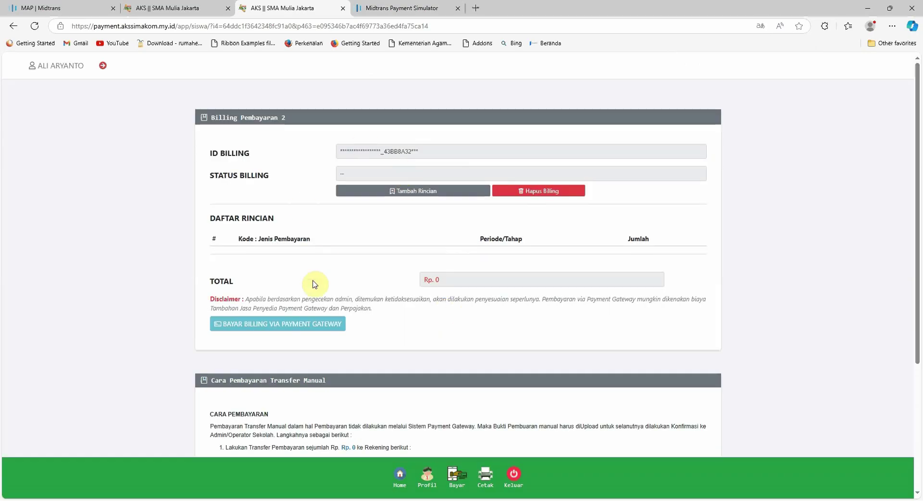
left_click(410, 192)
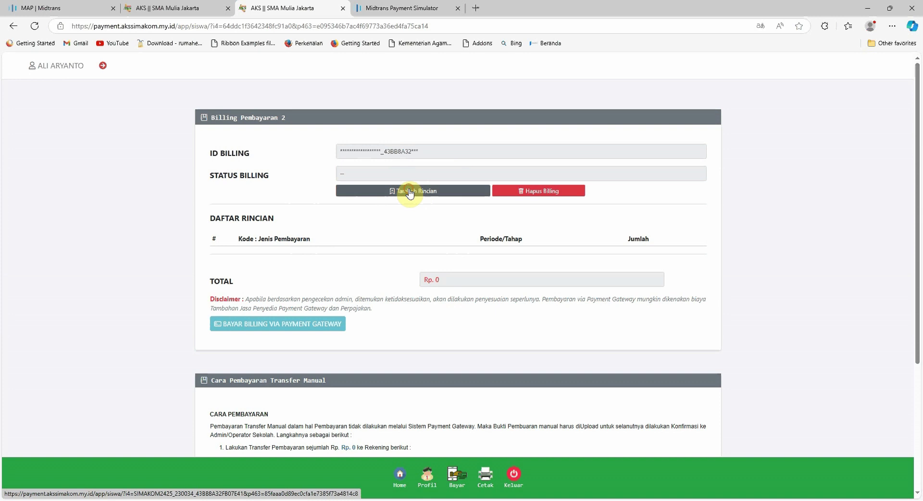
Add B Sumbangan Operasional Sekolah, quantity 2 at Satuan 100000 (200.000), and save it.
left_click(408, 193)
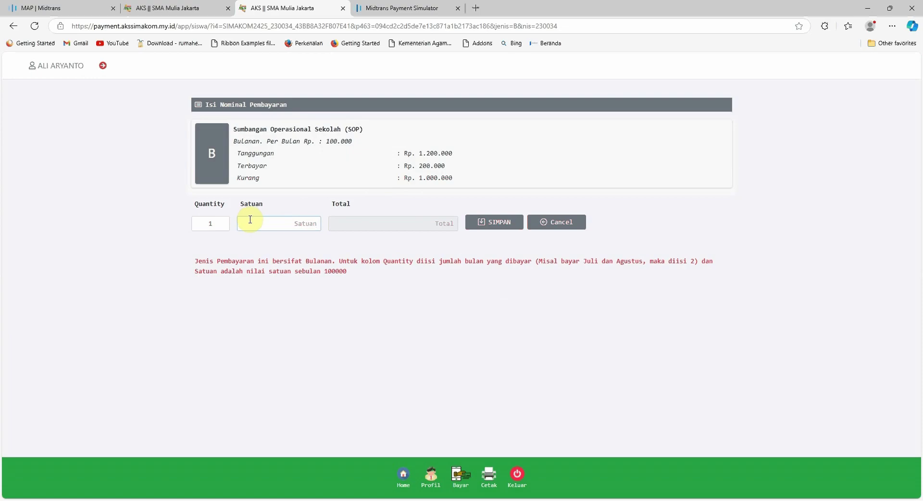
left_click(202, 222)
left_click(285, 225)
type("100")
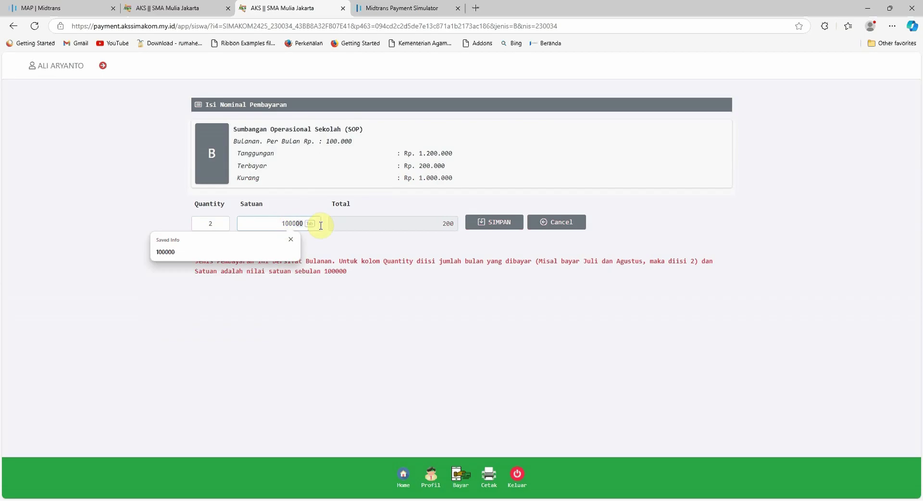
key("Tab")
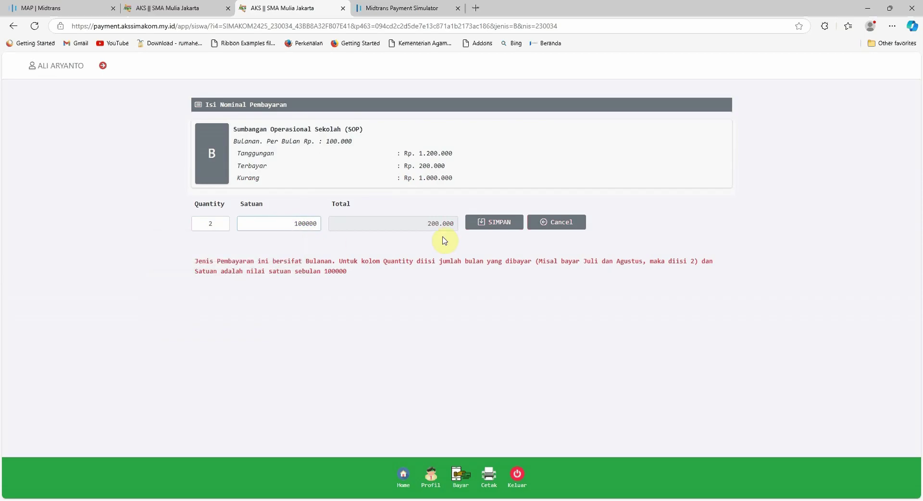
double_click(428, 224)
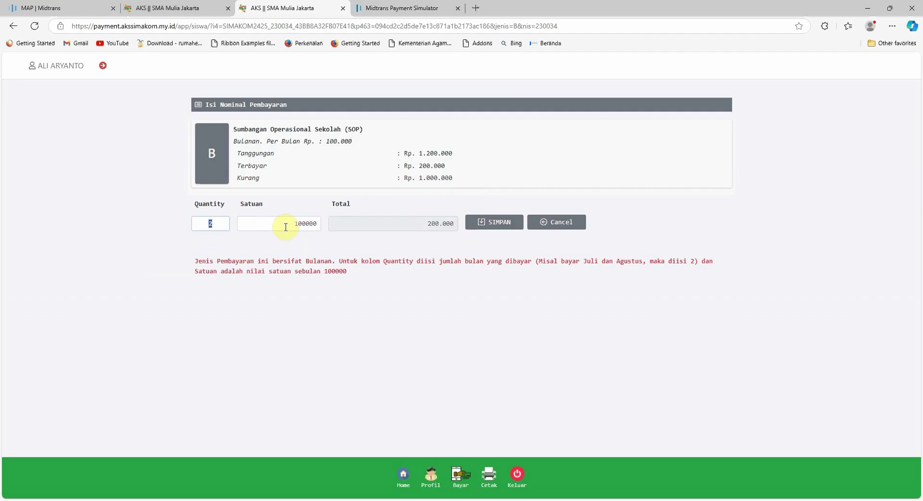
left_click_drag(262, 224, 337, 228)
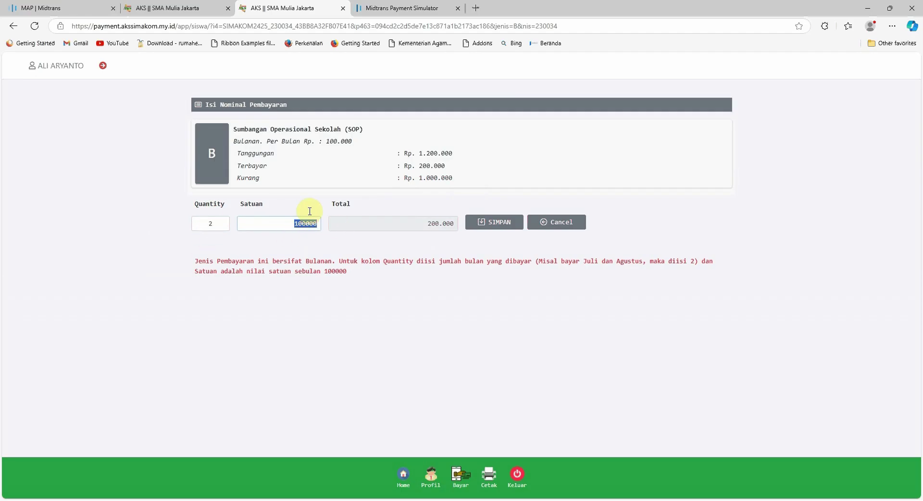
left_click(494, 222)
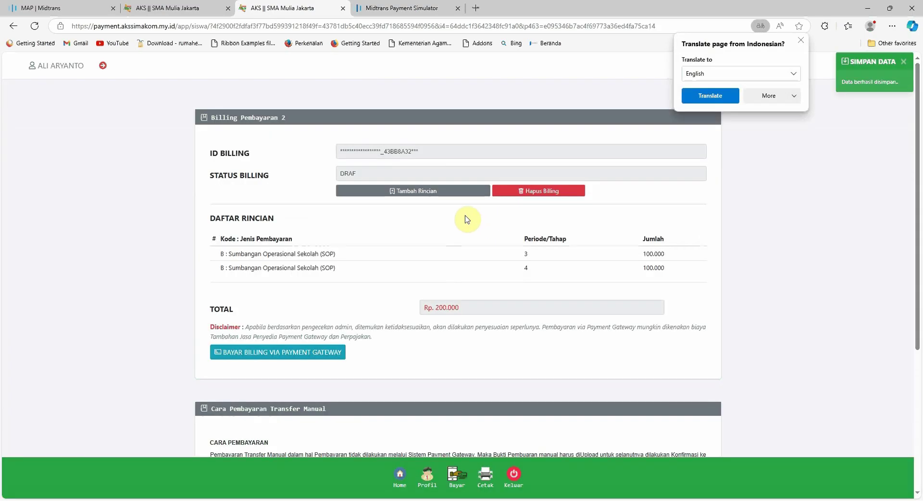
Add a C Uang Kegiatan line with Satuan 150000 and save it.
left_click(422, 196)
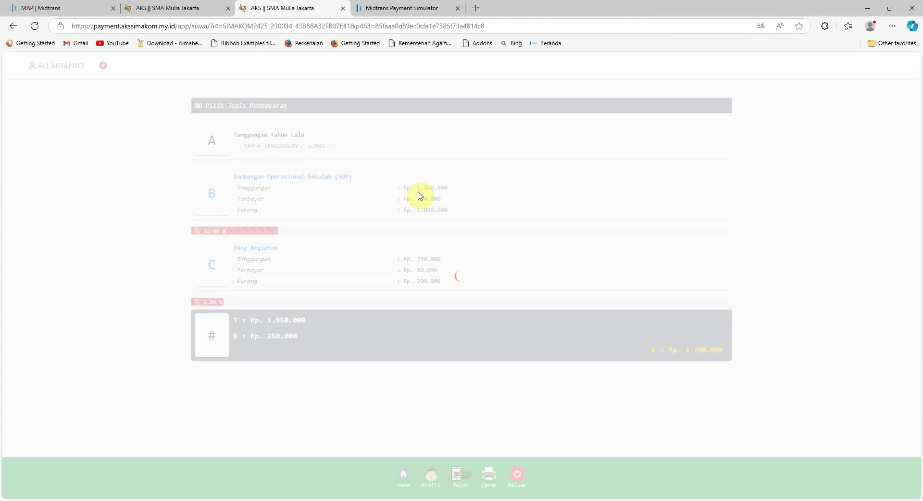
left_click(389, 272)
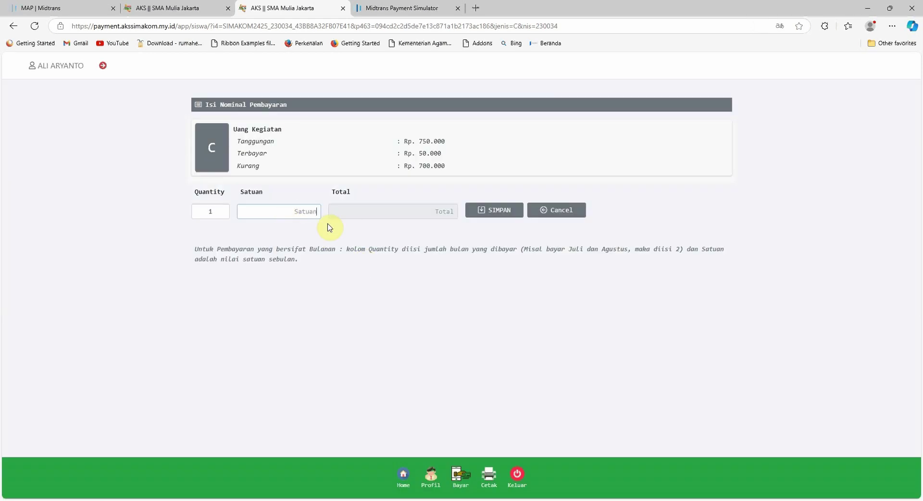
type("150000")
left_click(498, 215)
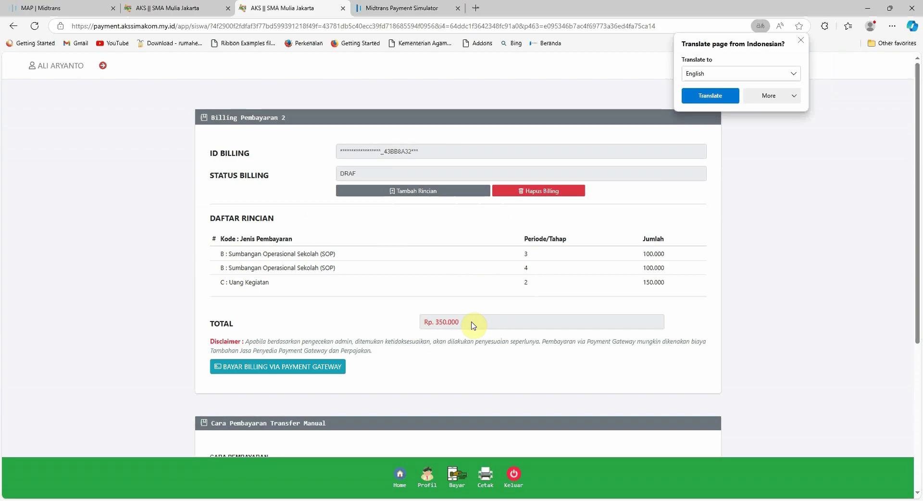
Check the Rp 350.000 total, then look over the admin student user list.
double_click(438, 323)
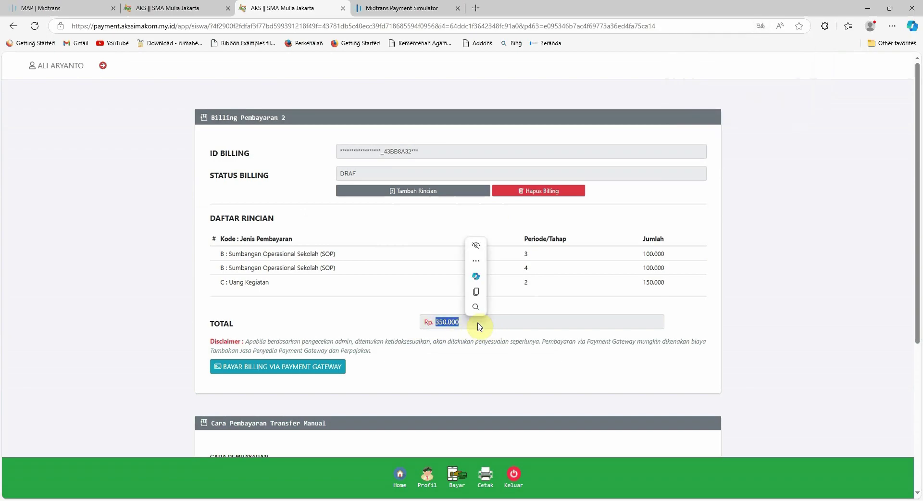
left_click_drag(463, 323, 443, 325)
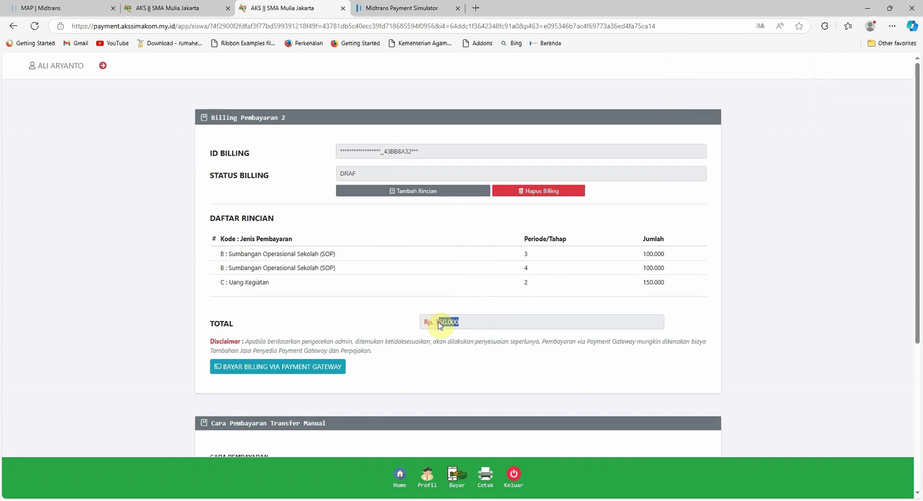
left_click(472, 325)
left_click(176, 9)
left_click(67, 192)
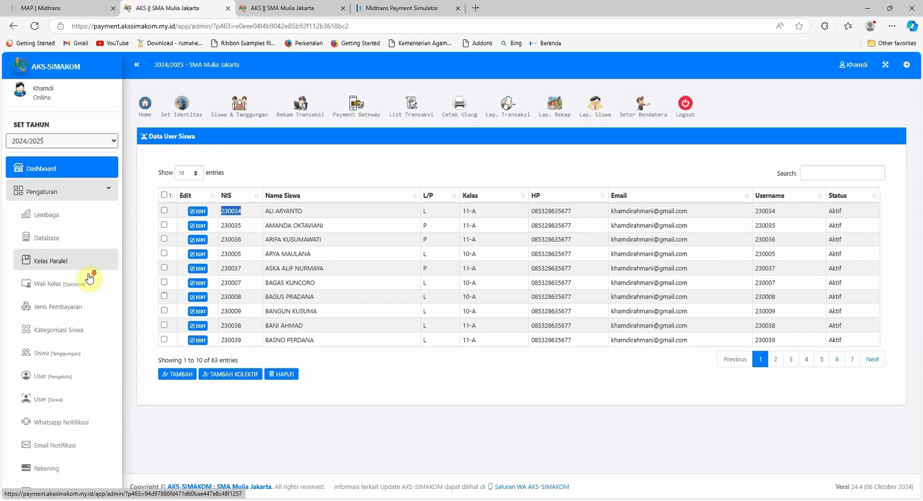
scroll(90, 278, "down", 5)
left_click(75, 305)
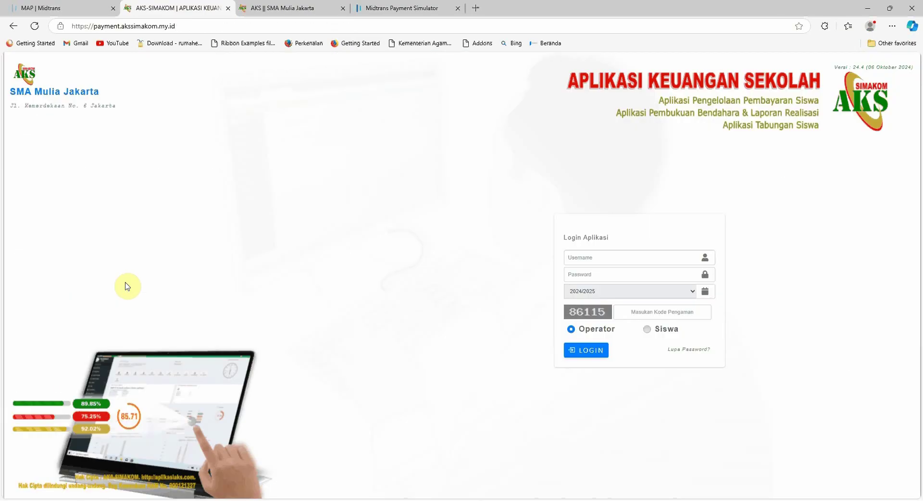
Check the saved login username, then return to the billing and confirm the 350.000 total.
left_click(595, 258)
left_click(278, 9)
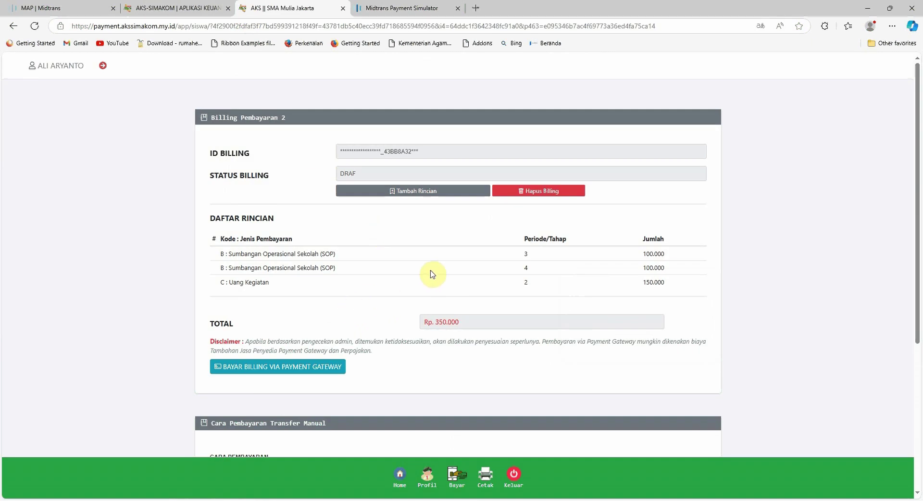
left_click_drag(441, 327, 443, 320)
left_click(439, 324)
double_click(439, 323)
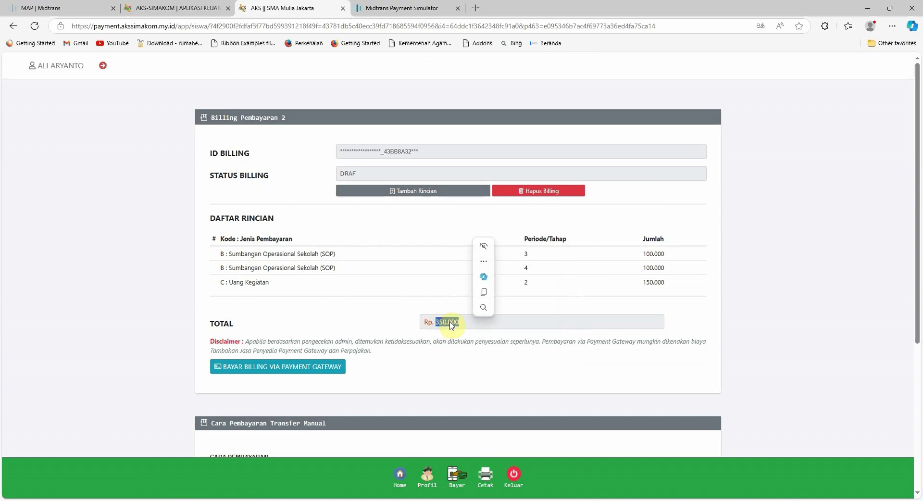
left_click(432, 306)
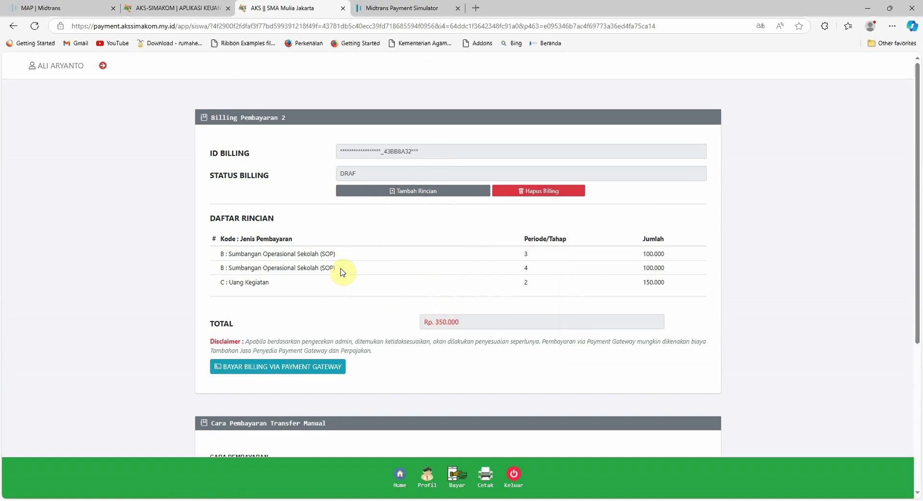
Proceed to payment gateway checkout and check the Rp. 355.000 total with the 5.000 fee.
left_click(260, 369)
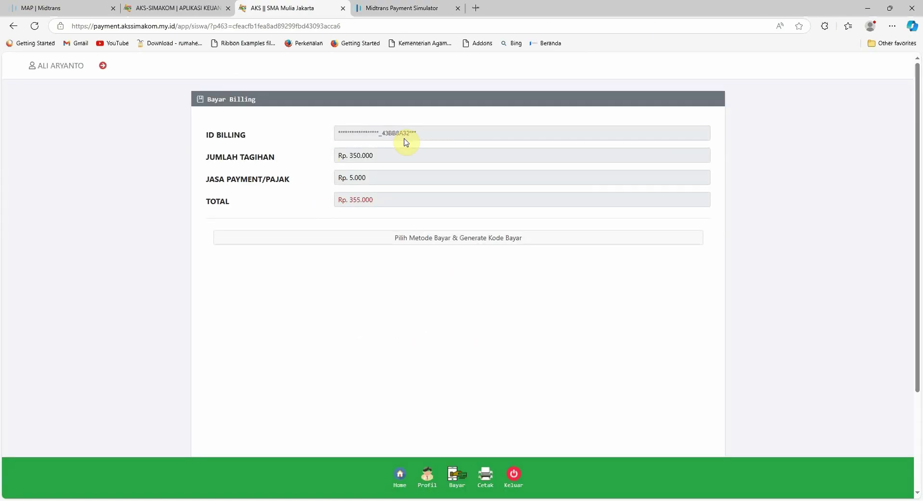
triple_click(341, 203)
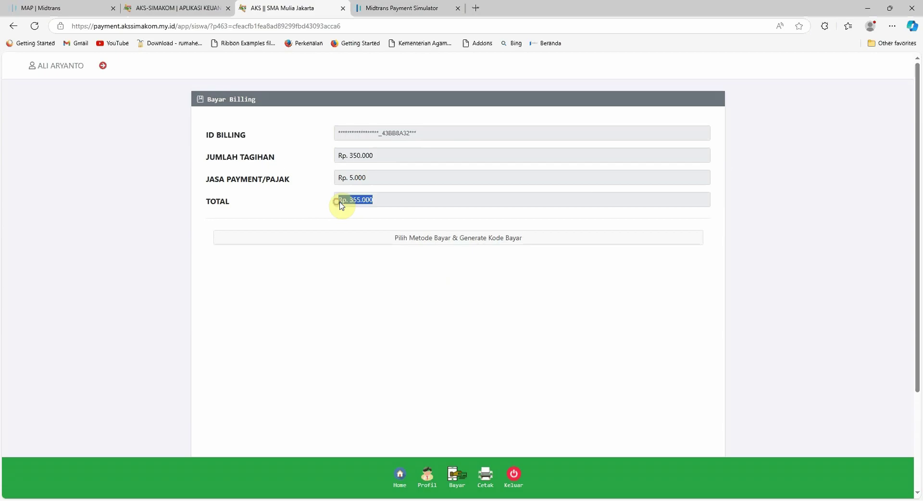
left_click(421, 201)
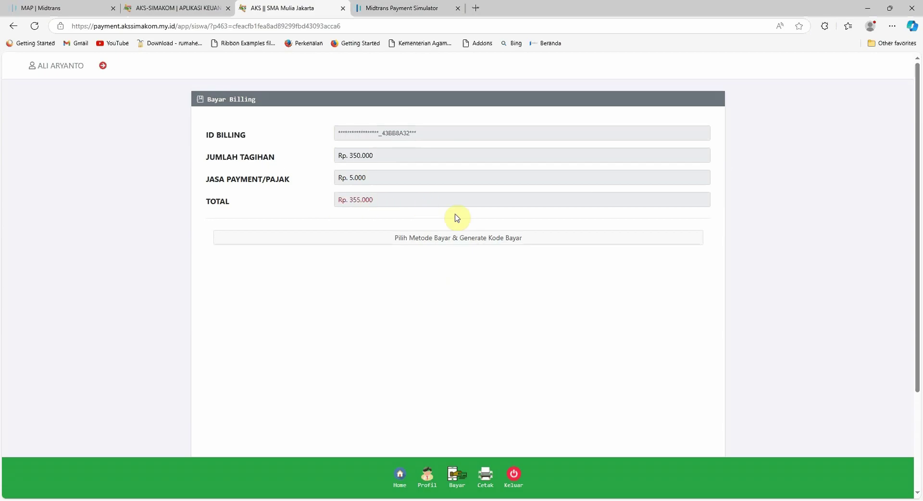
Choose Virtual account with Bank BRI as the payment method, generating the VA number.
left_click(448, 241)
scroll(585, 284, "down", 3)
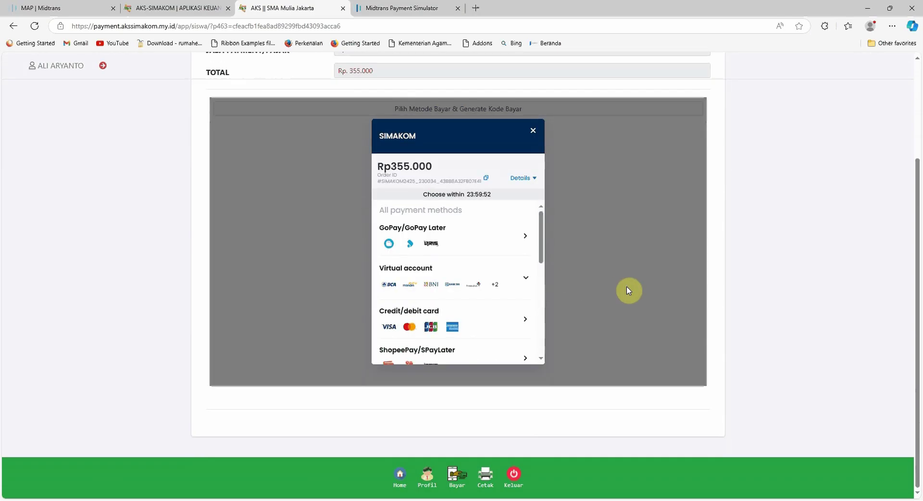
scroll(526, 229, "down", 3)
scroll(522, 230, "up", 2)
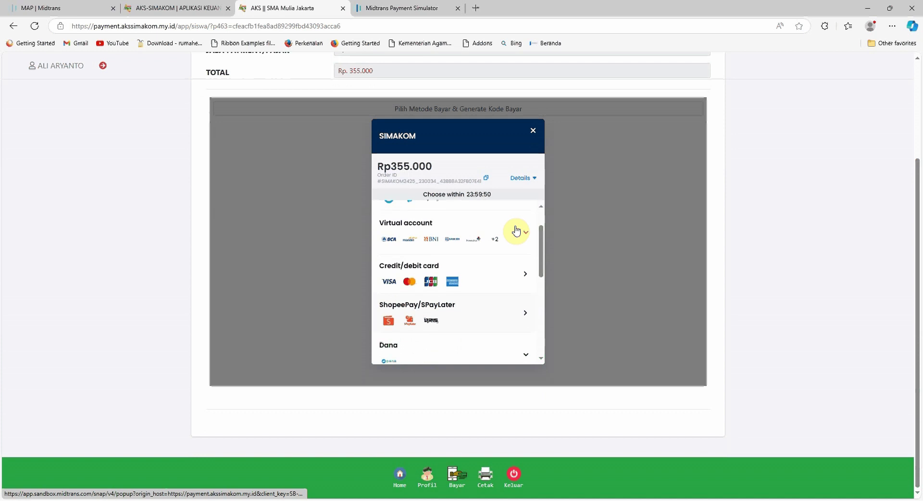
scroll(516, 231, "up", 1)
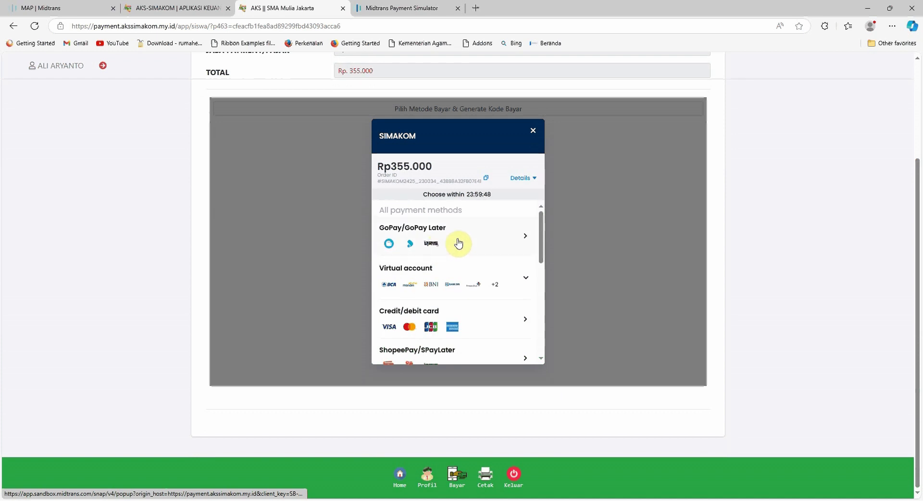
scroll(457, 279, "down", 1)
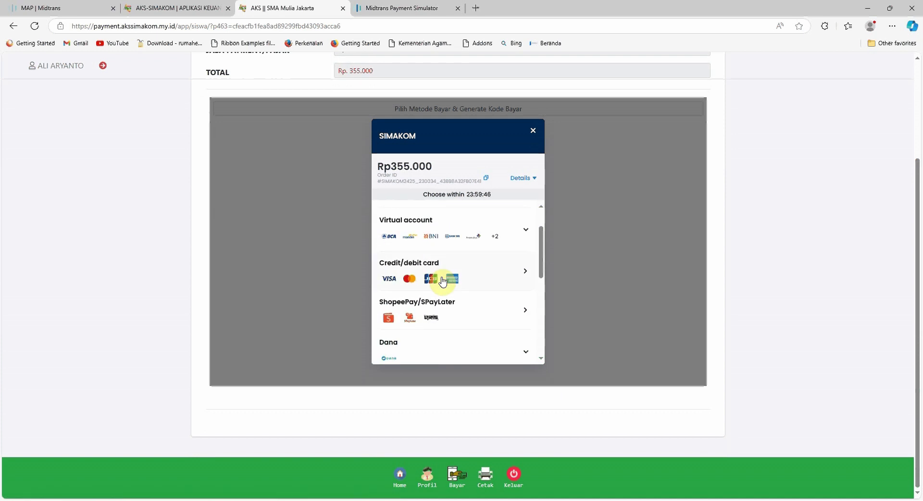
scroll(470, 279, "down", 2)
scroll(470, 284, "up", 2)
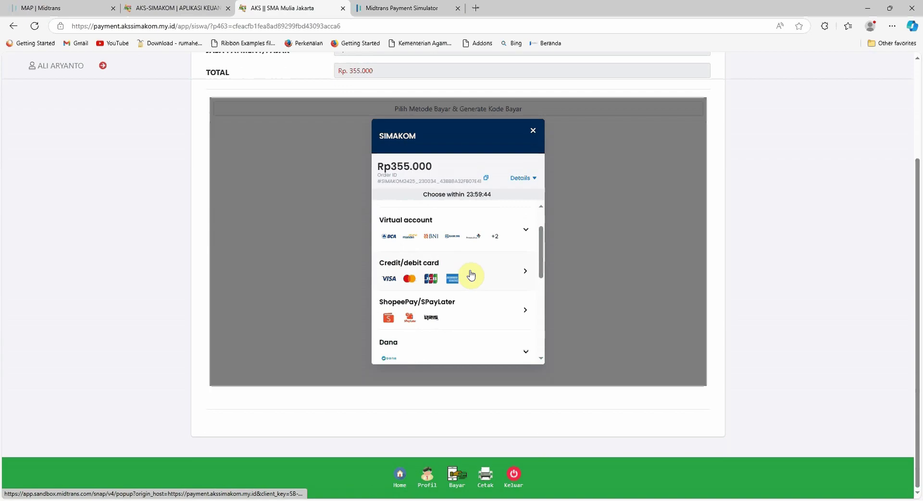
scroll(481, 269, "up", 2)
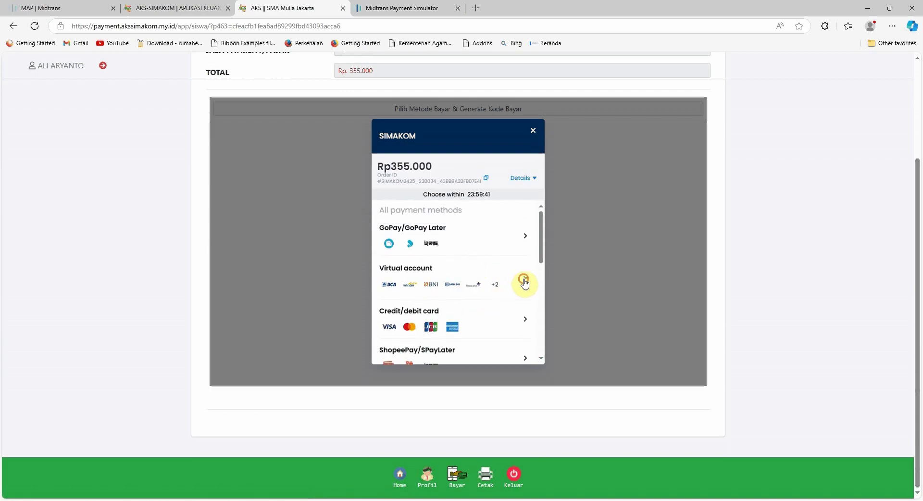
left_click(508, 284)
scroll(505, 278, "down", 2)
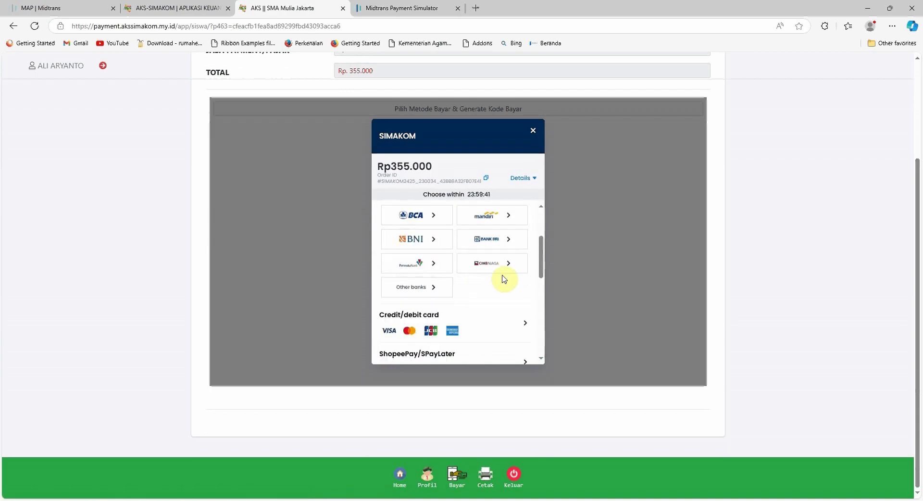
left_click(487, 239)
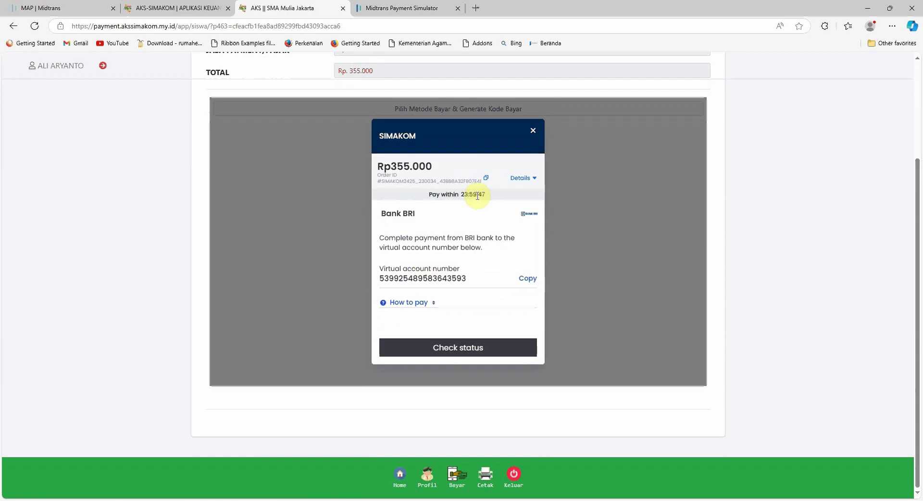
scroll(591, 197, "up", 1)
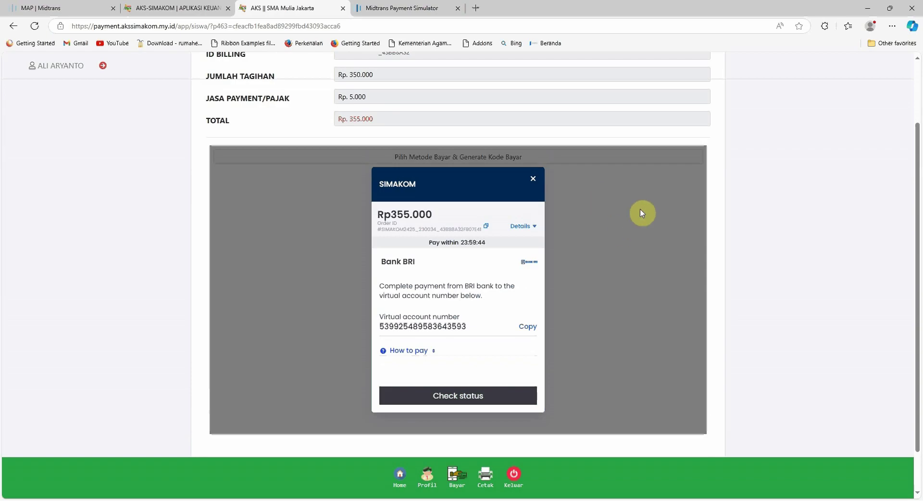
Bring up the BRI virtual account page in the Midtrans Payment Simulator.
left_click(403, 8)
left_click(103, 27)
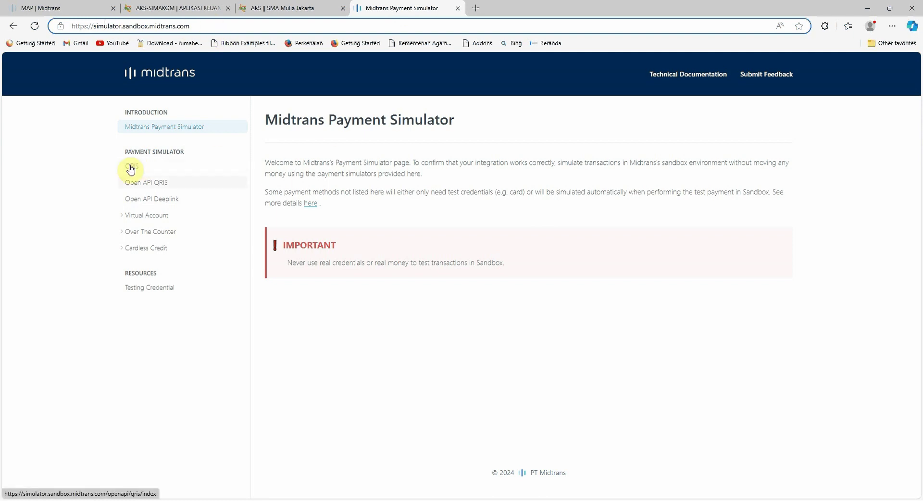
left_click(129, 210)
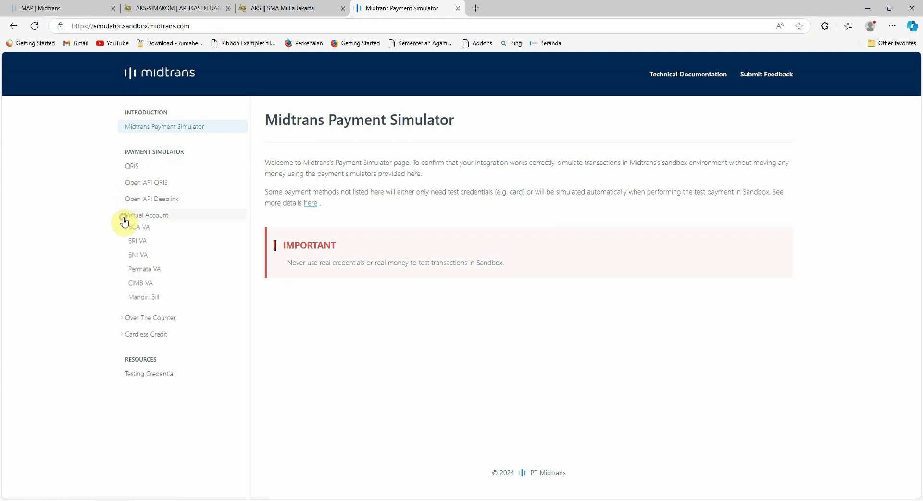
left_click(141, 246)
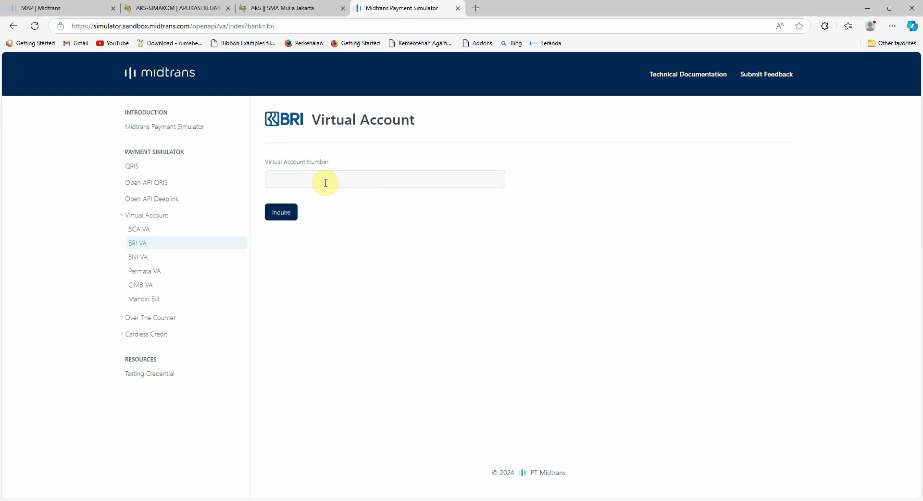
Inquire the VA number, confirm SIMAKOM as payee, and pay 355000.00.
left_click(281, 212)
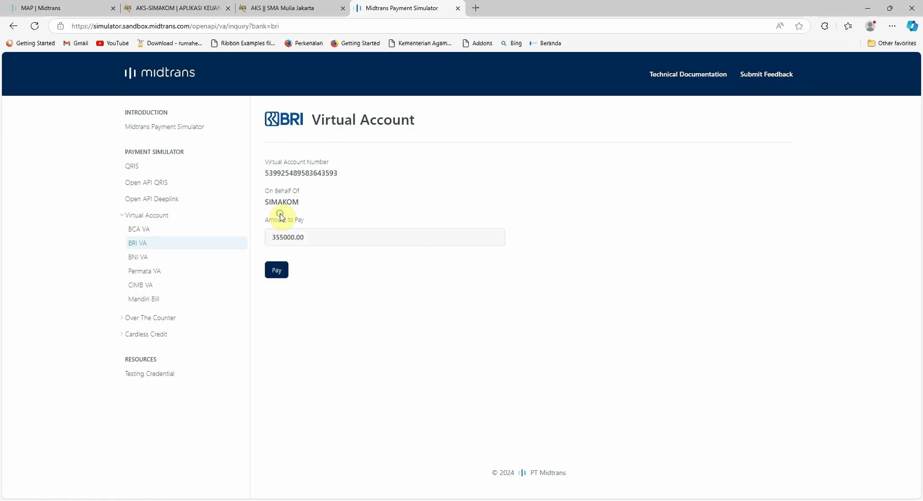
left_click_drag(266, 204, 297, 207)
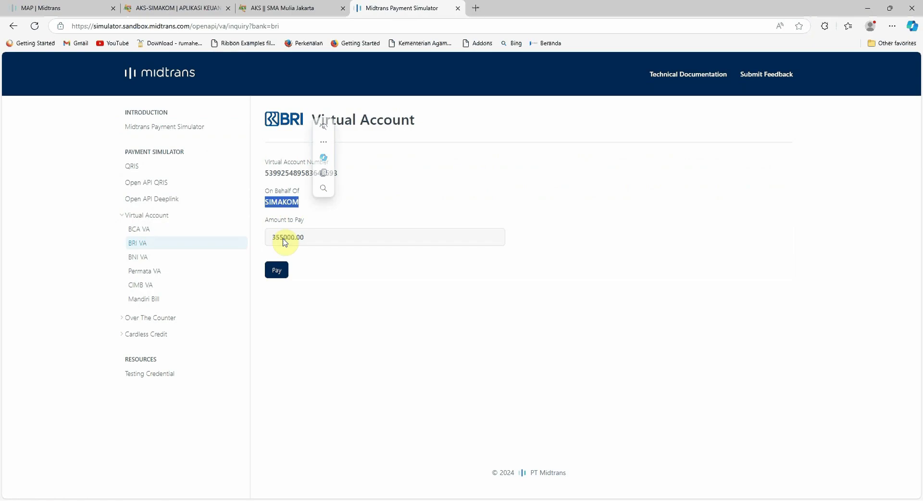
left_click(324, 285)
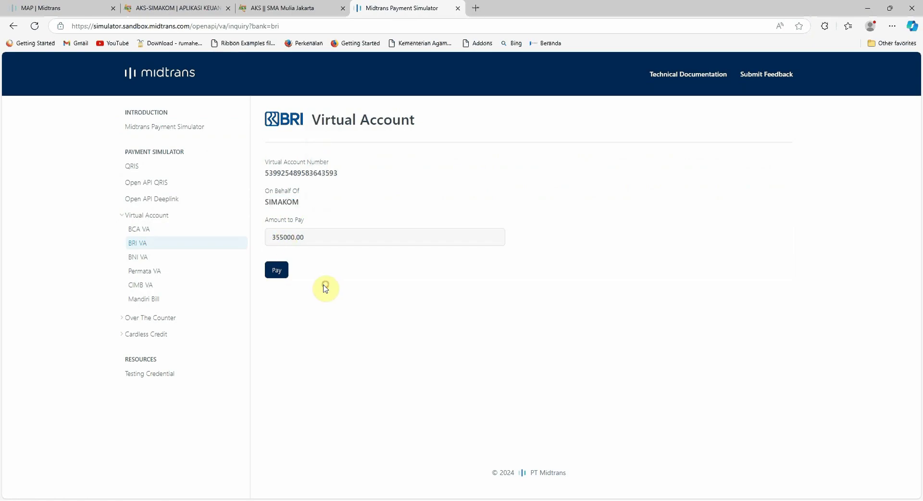
left_click(277, 272)
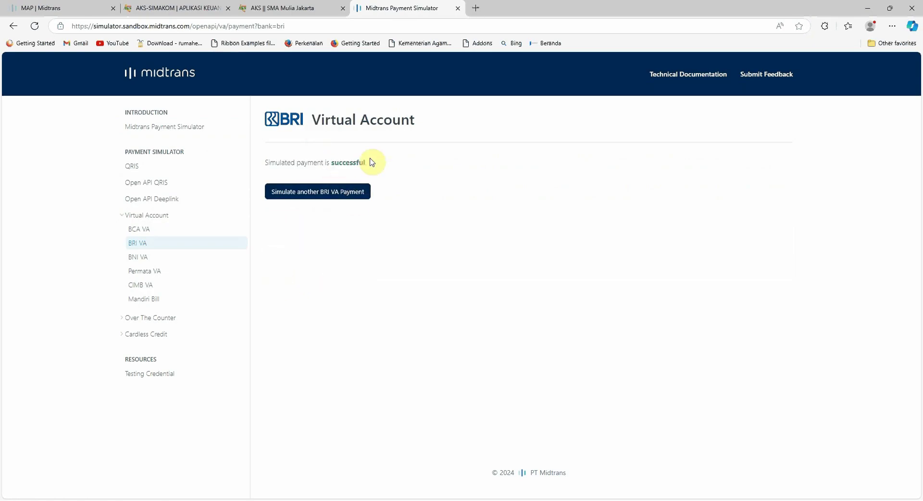
Back in AKS-SIMAKOM after the successful payment, open the Cetak receipts page showing the Rp. 350.000 record.
left_click(295, 9)
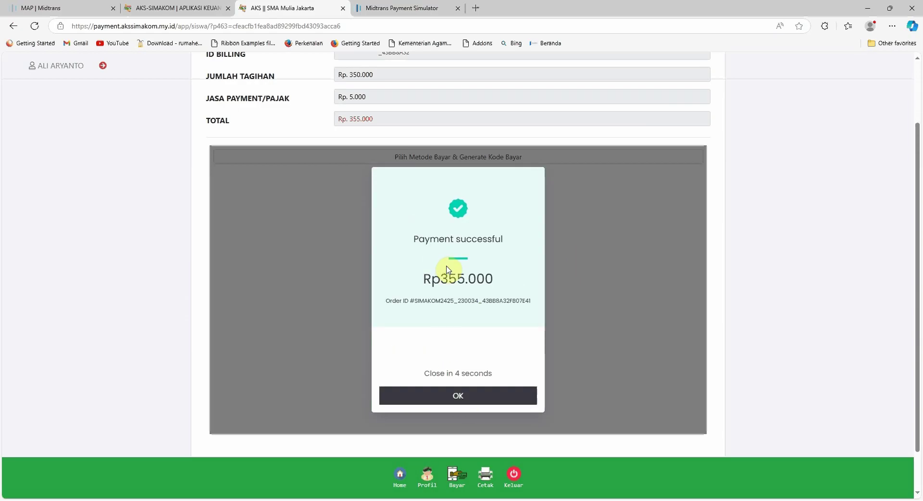
scroll(480, 301, "down", 1)
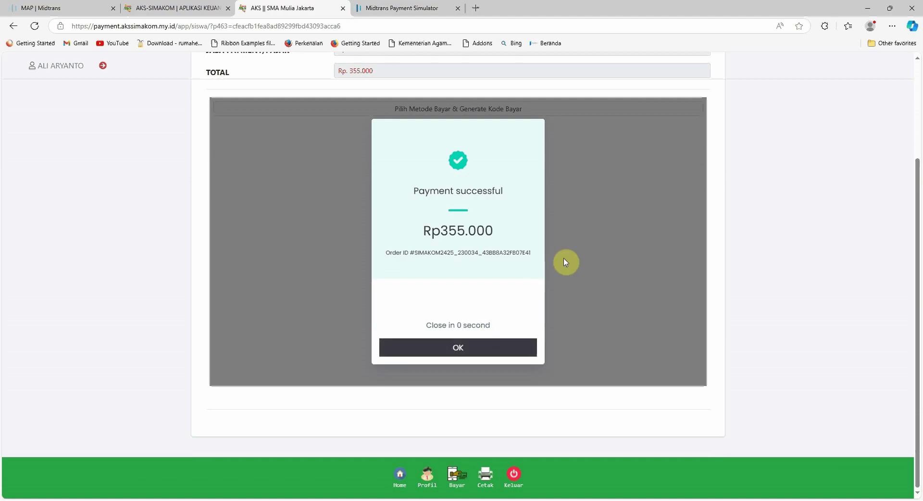
scroll(566, 262, "up", 2)
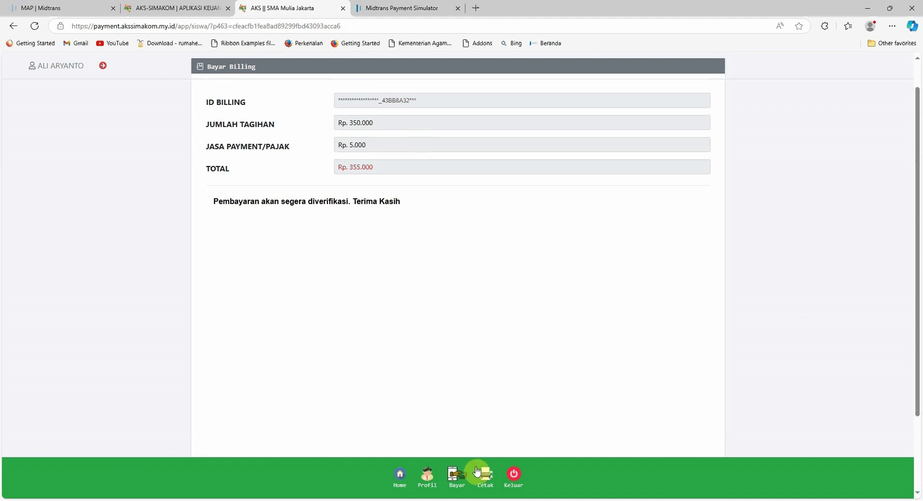
left_click(487, 479)
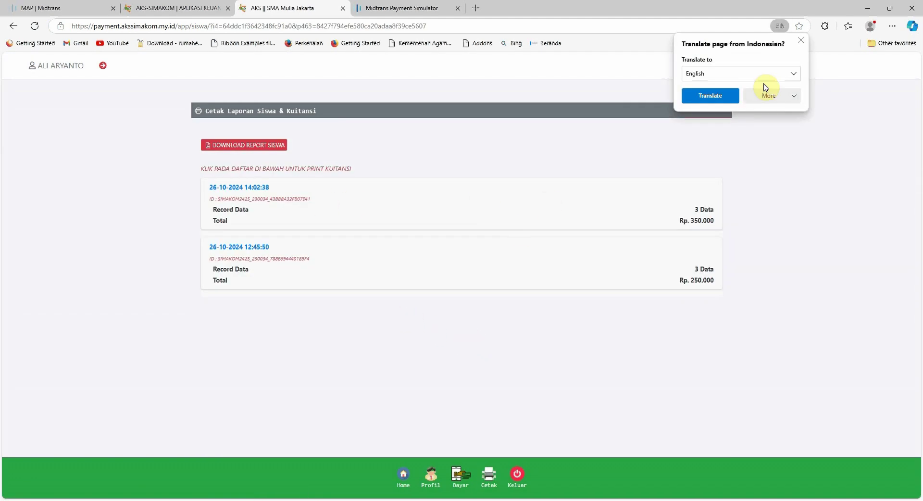
left_click(800, 41)
left_click(439, 203)
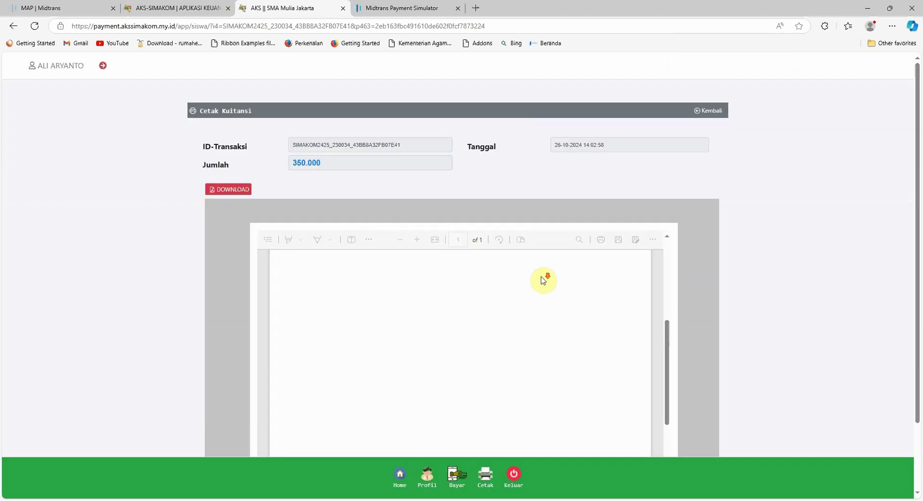
scroll(704, 288, "down", 1)
scroll(704, 288, "down", 1)
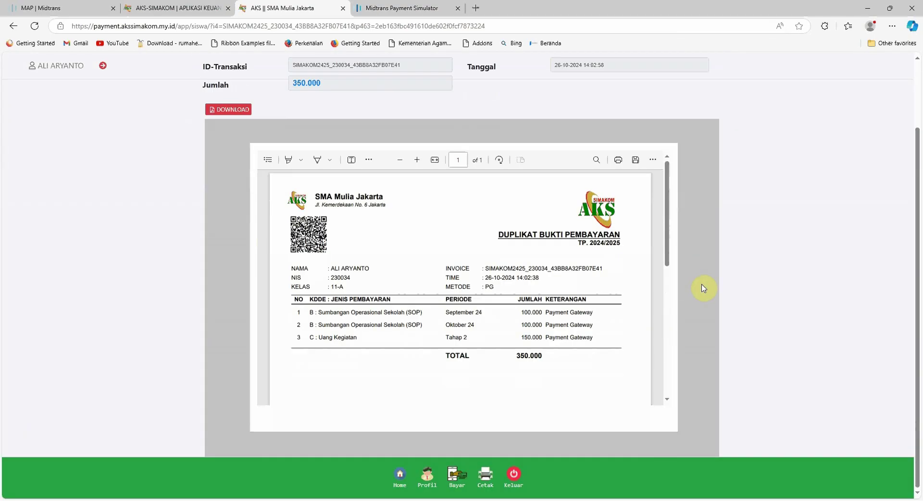
scroll(725, 291, "up", 2)
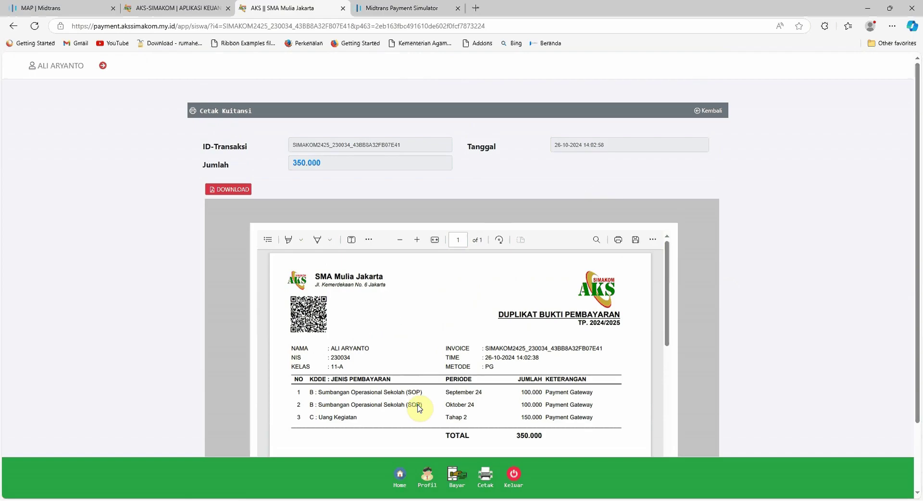
left_click(400, 482)
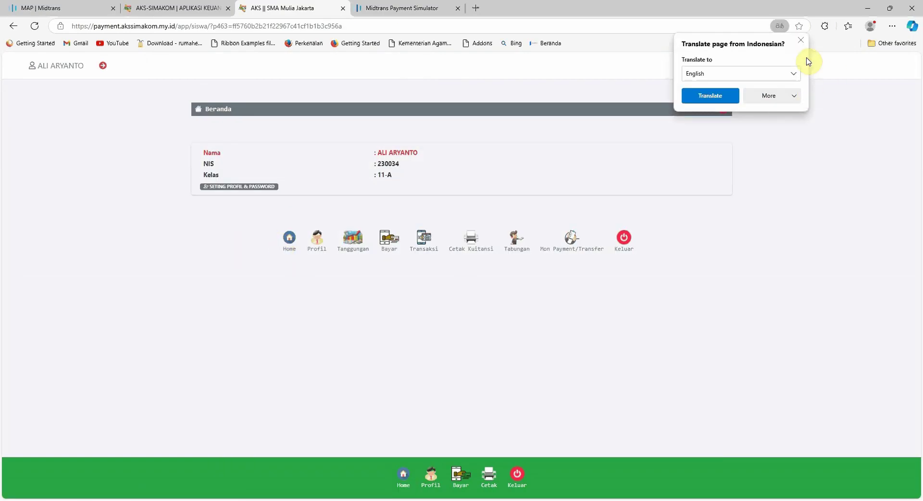
left_click(801, 40)
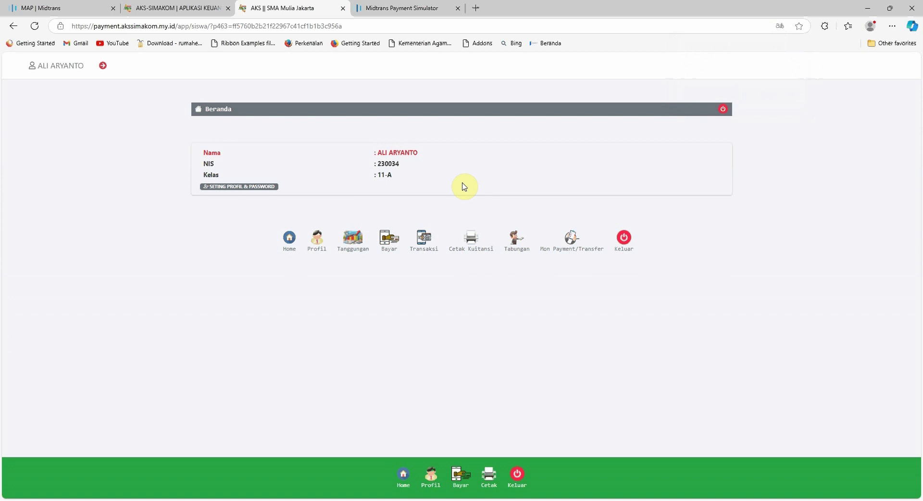